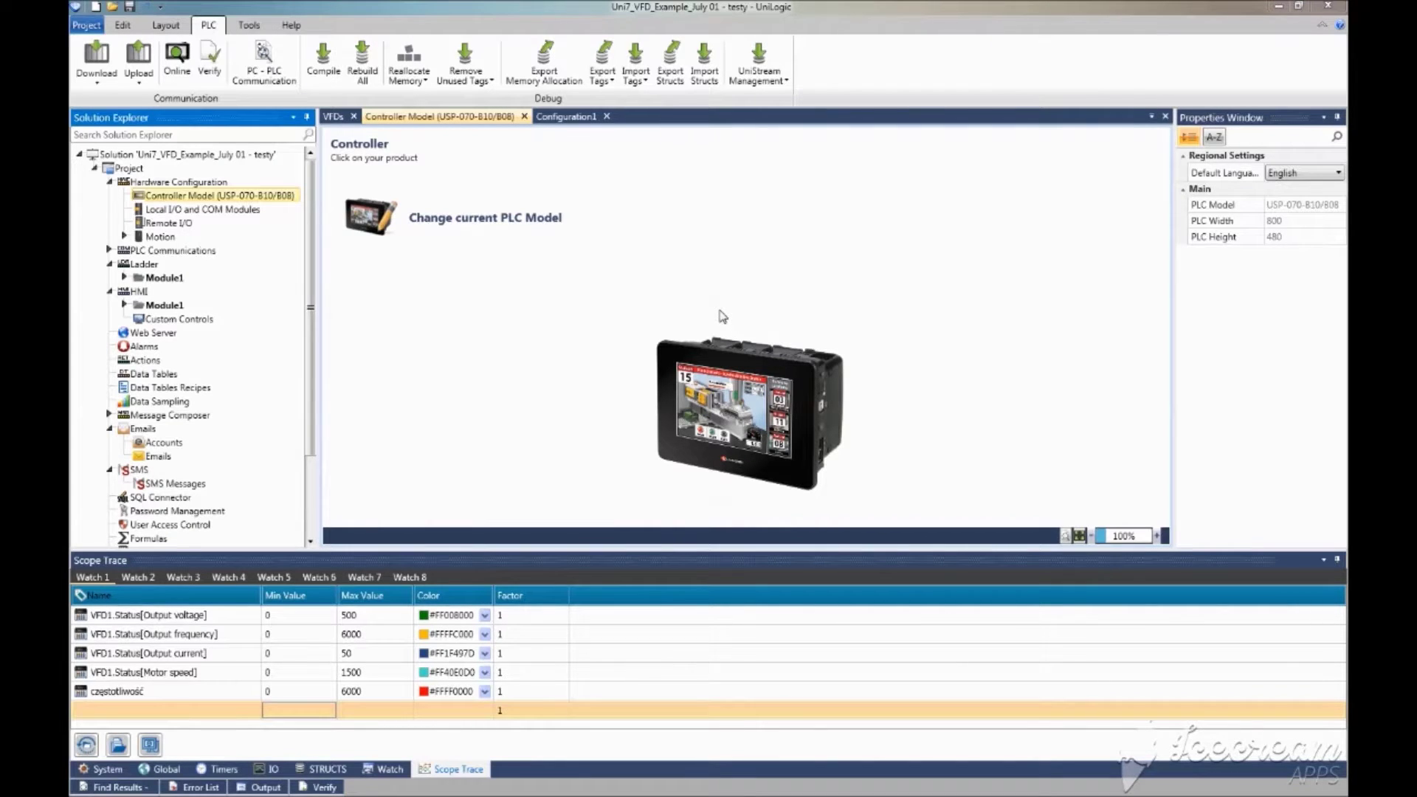
- Initialize the RS485 CPU COM port for VFD in the physical Serial COM port settings
click(110, 252)
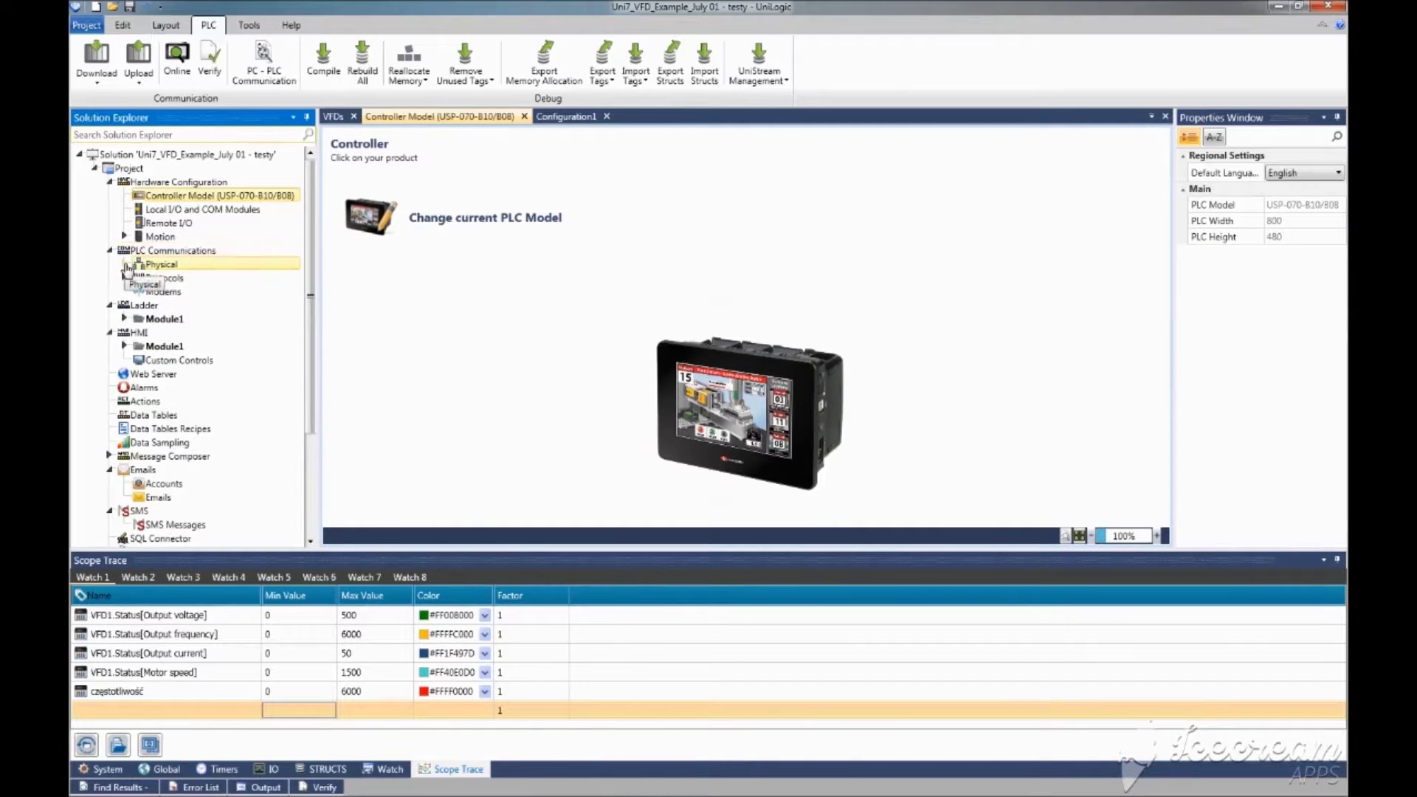
click(125, 265)
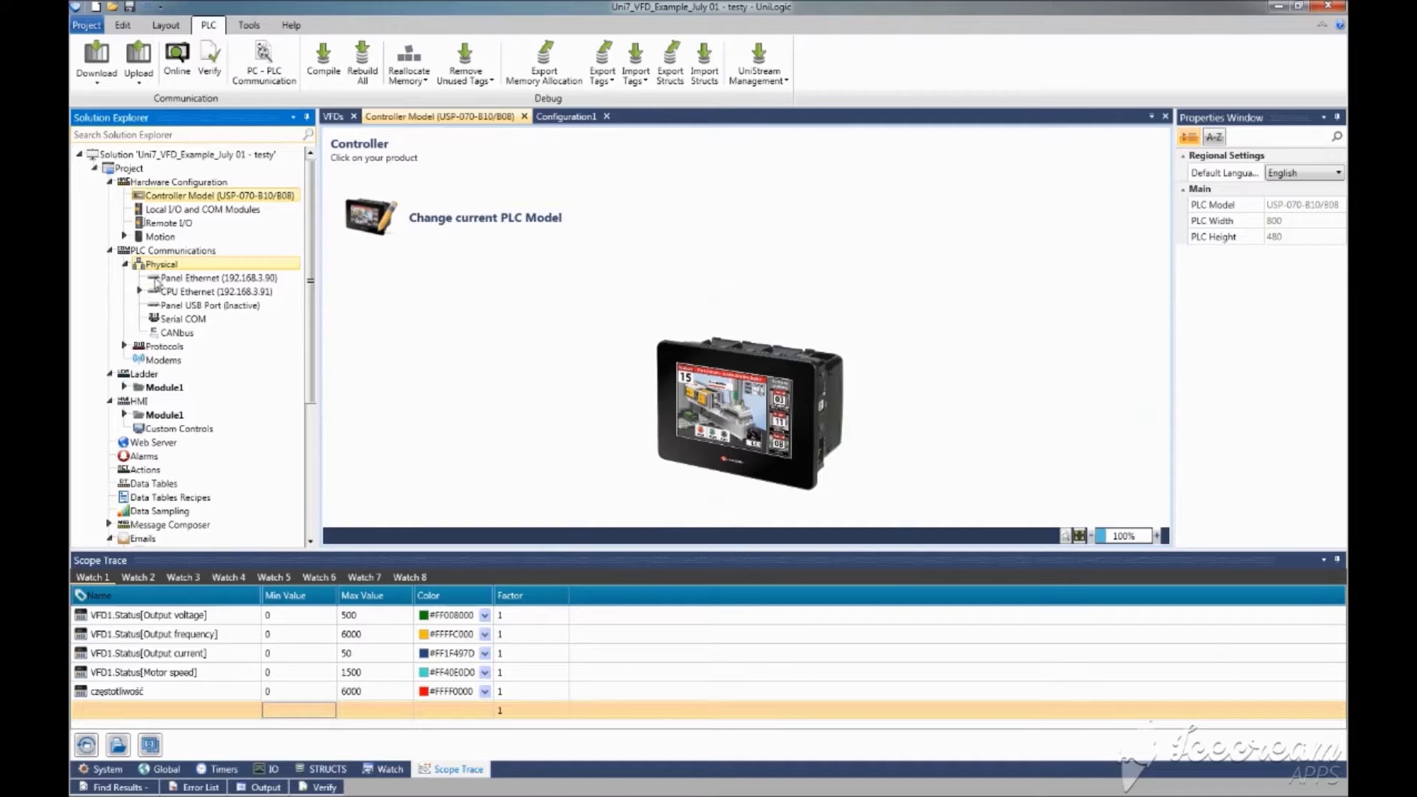
click(178, 320)
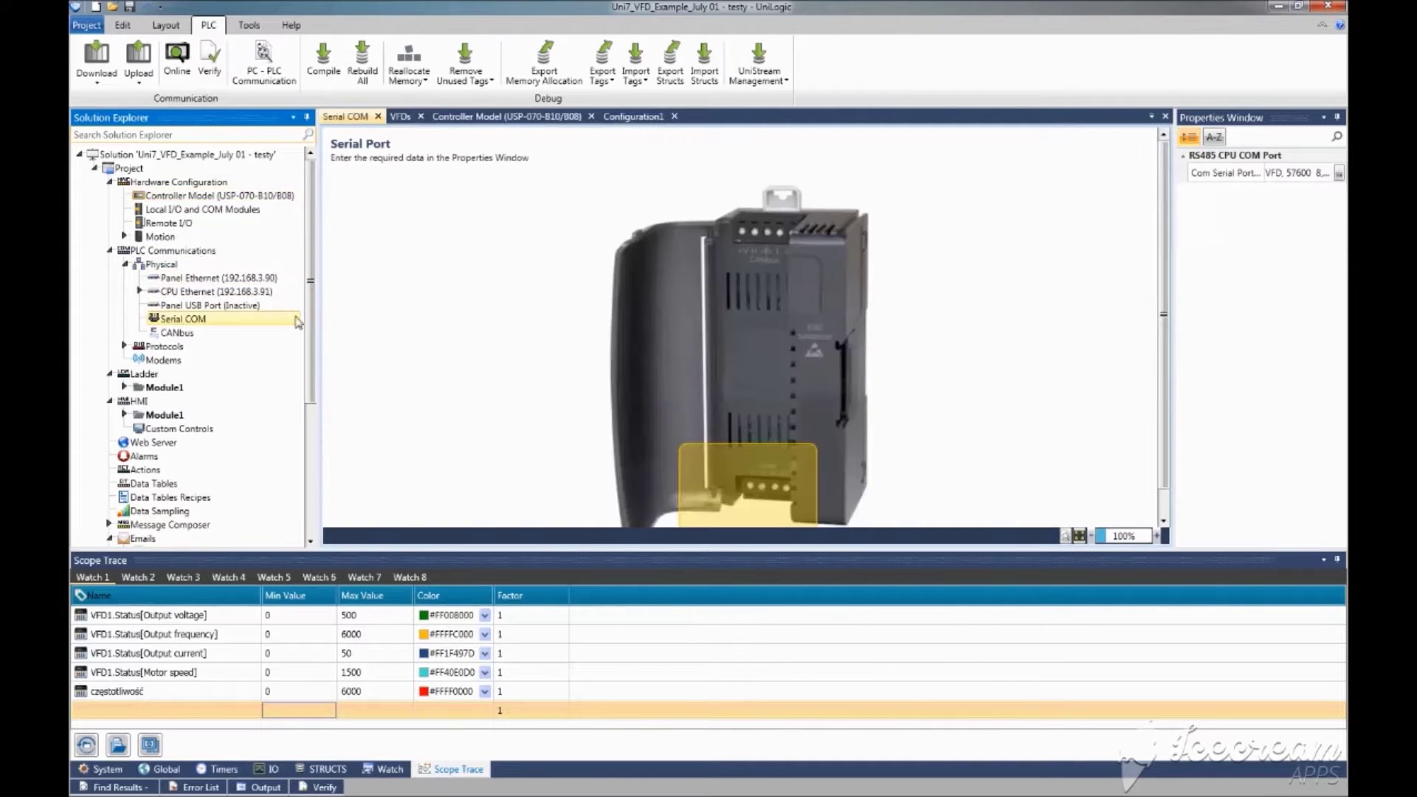
click(1335, 171)
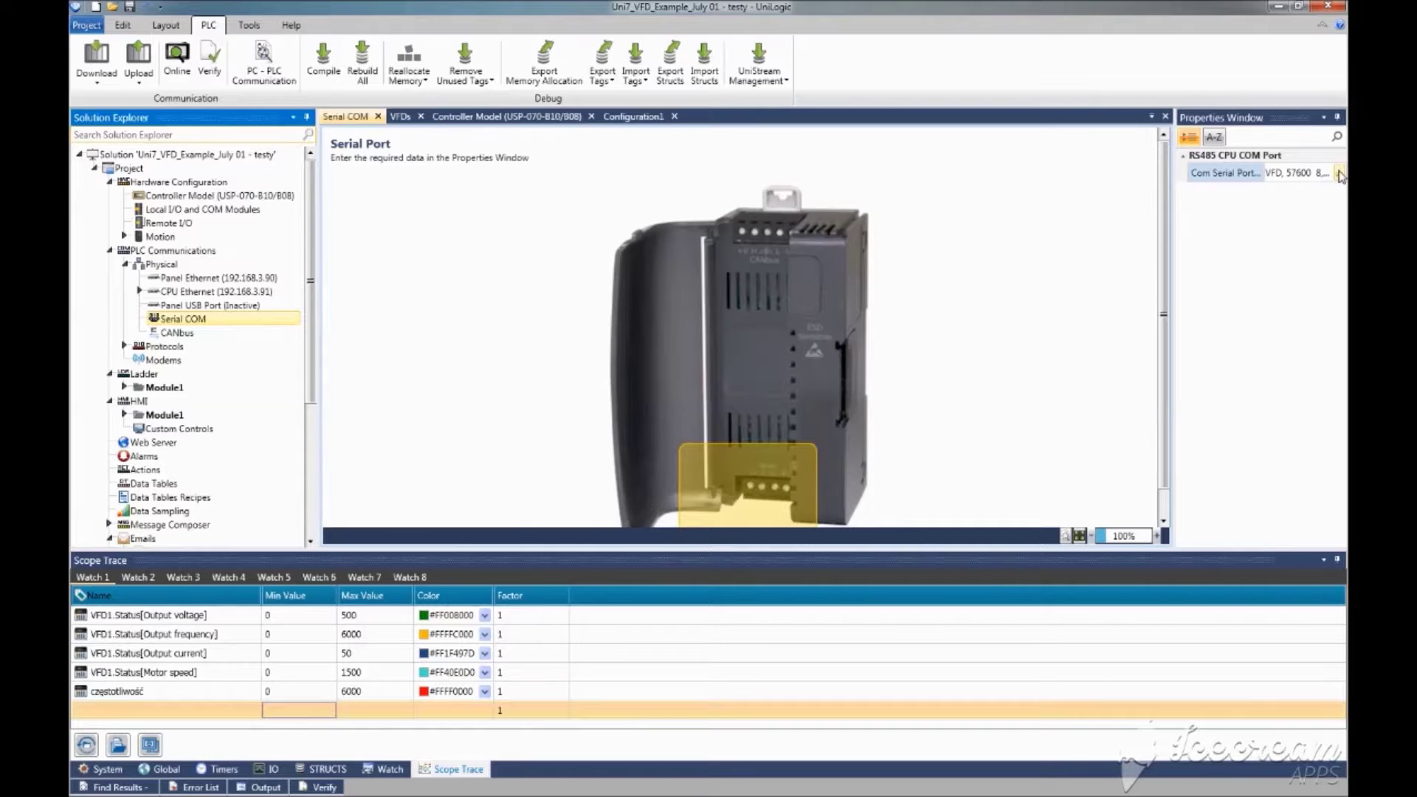
click(1338, 174)
click(754, 365)
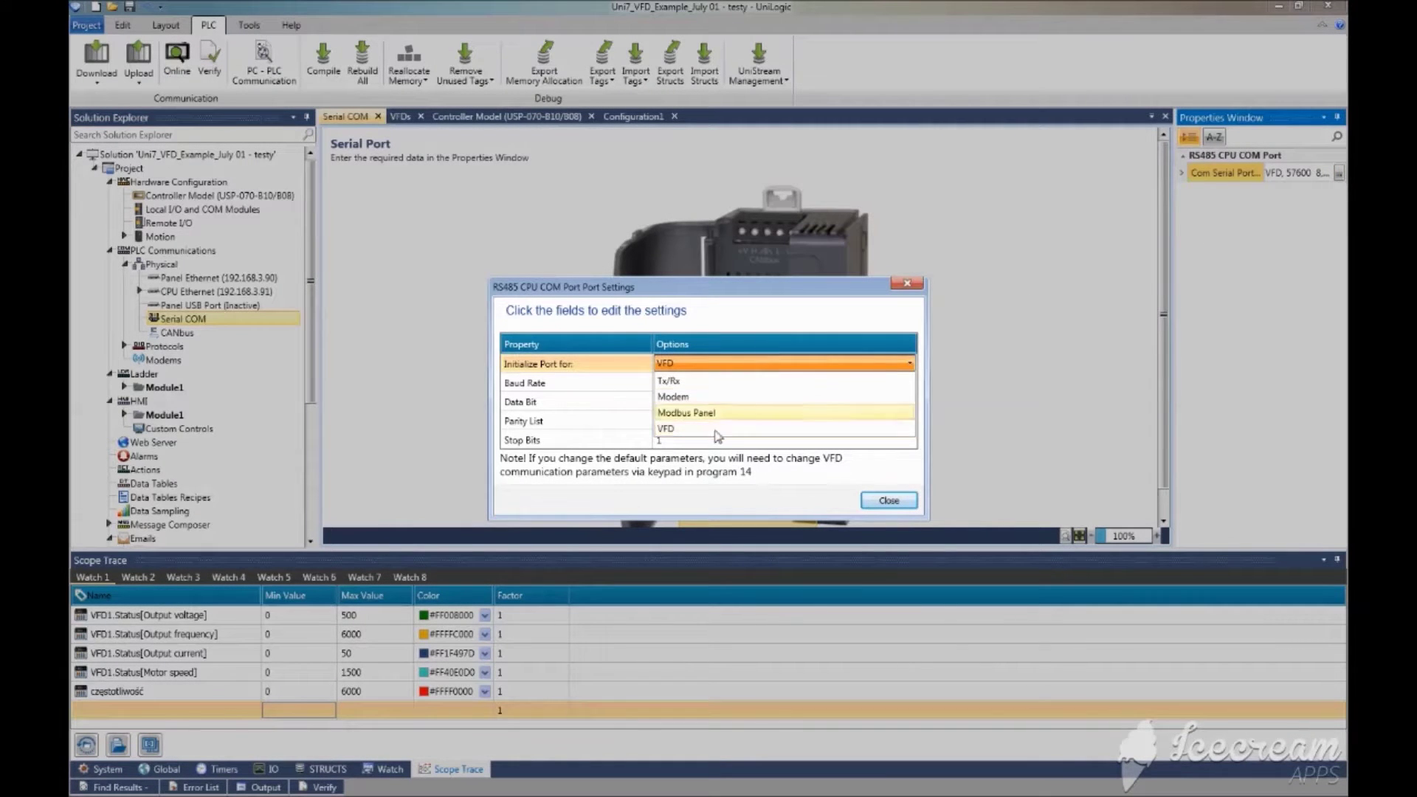
click(715, 436)
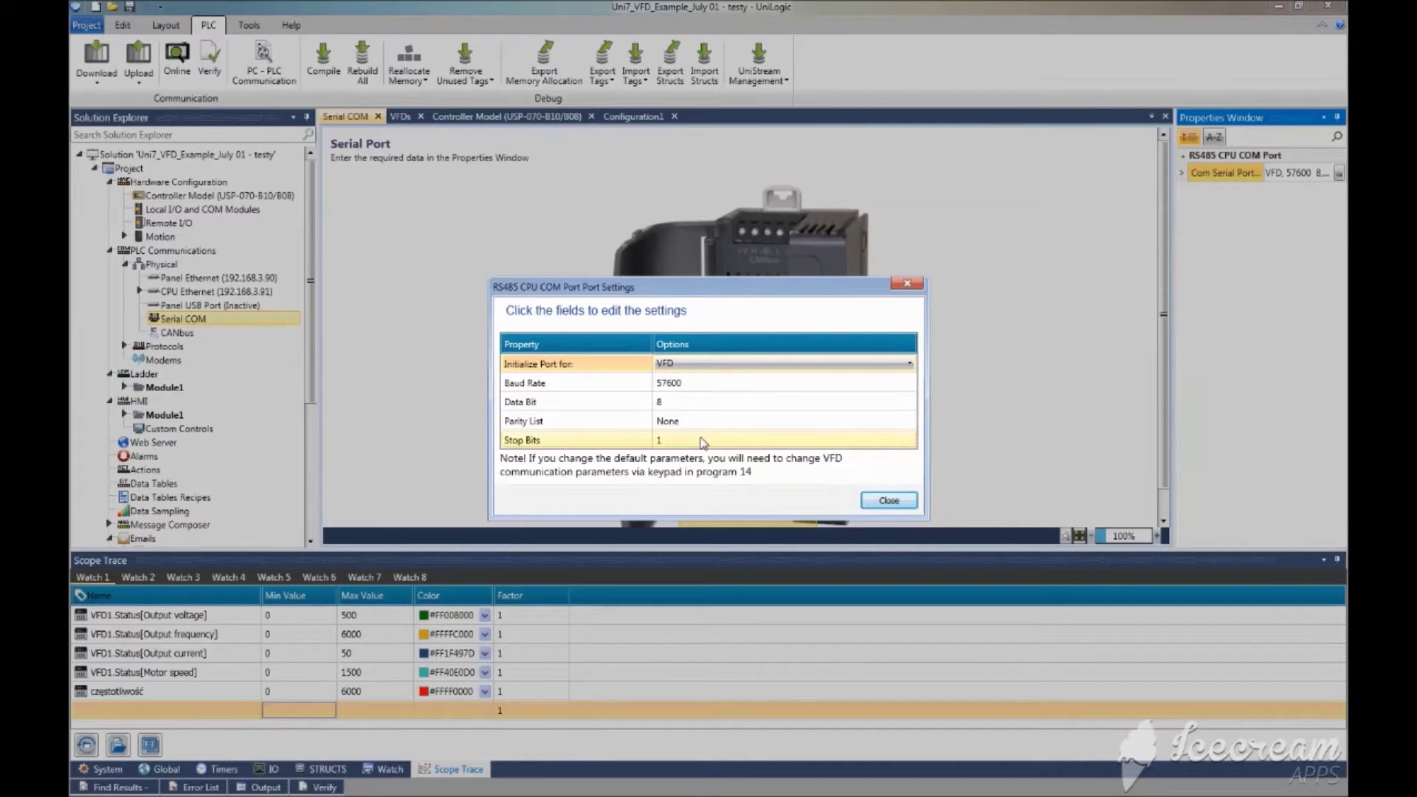
click(889, 501)
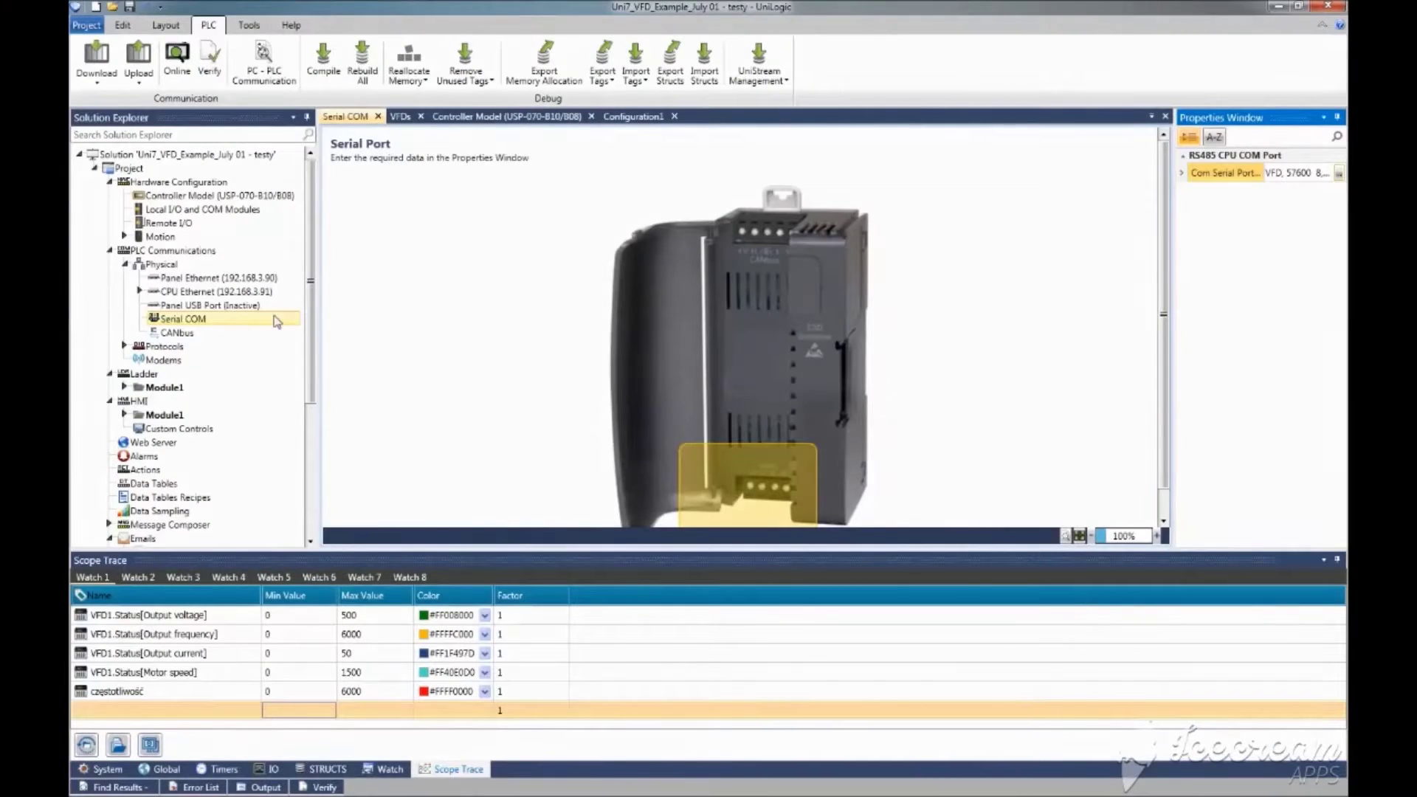
- Open VFD1 under the Motion hardware and assign RS485 CPU COM Port_inverter as its communication channel
click(127, 265)
click(126, 265)
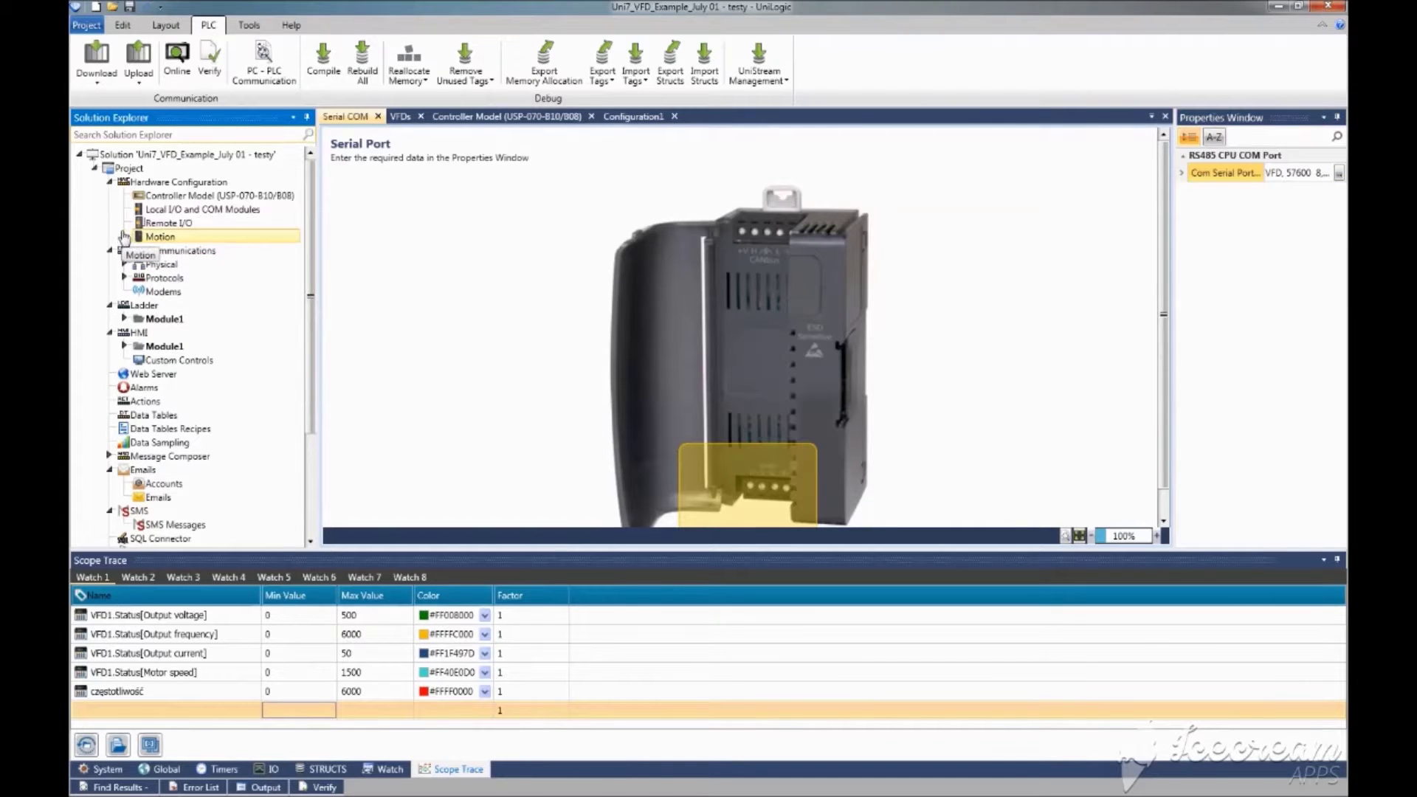
click(124, 237)
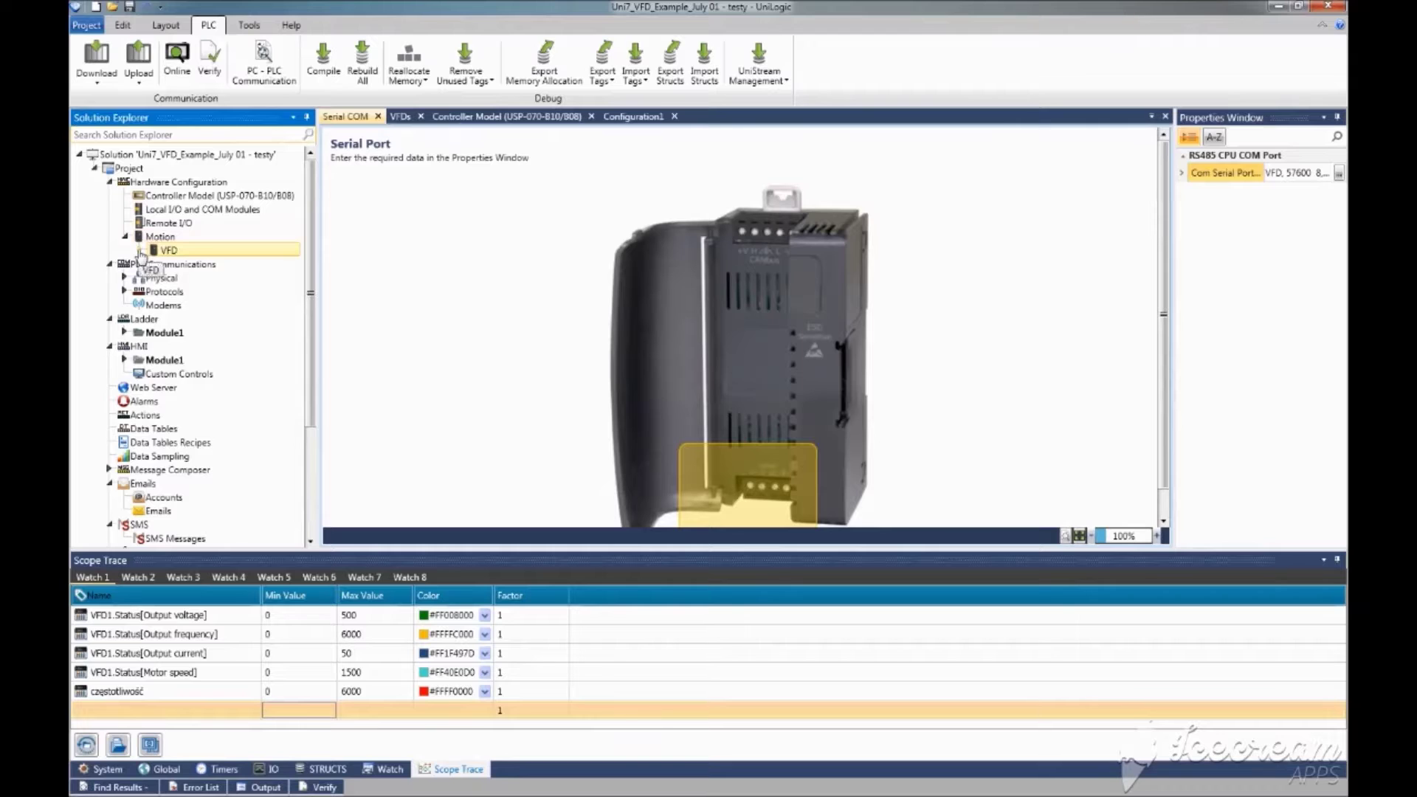
click(140, 251)
click(164, 264)
double_click(165, 266)
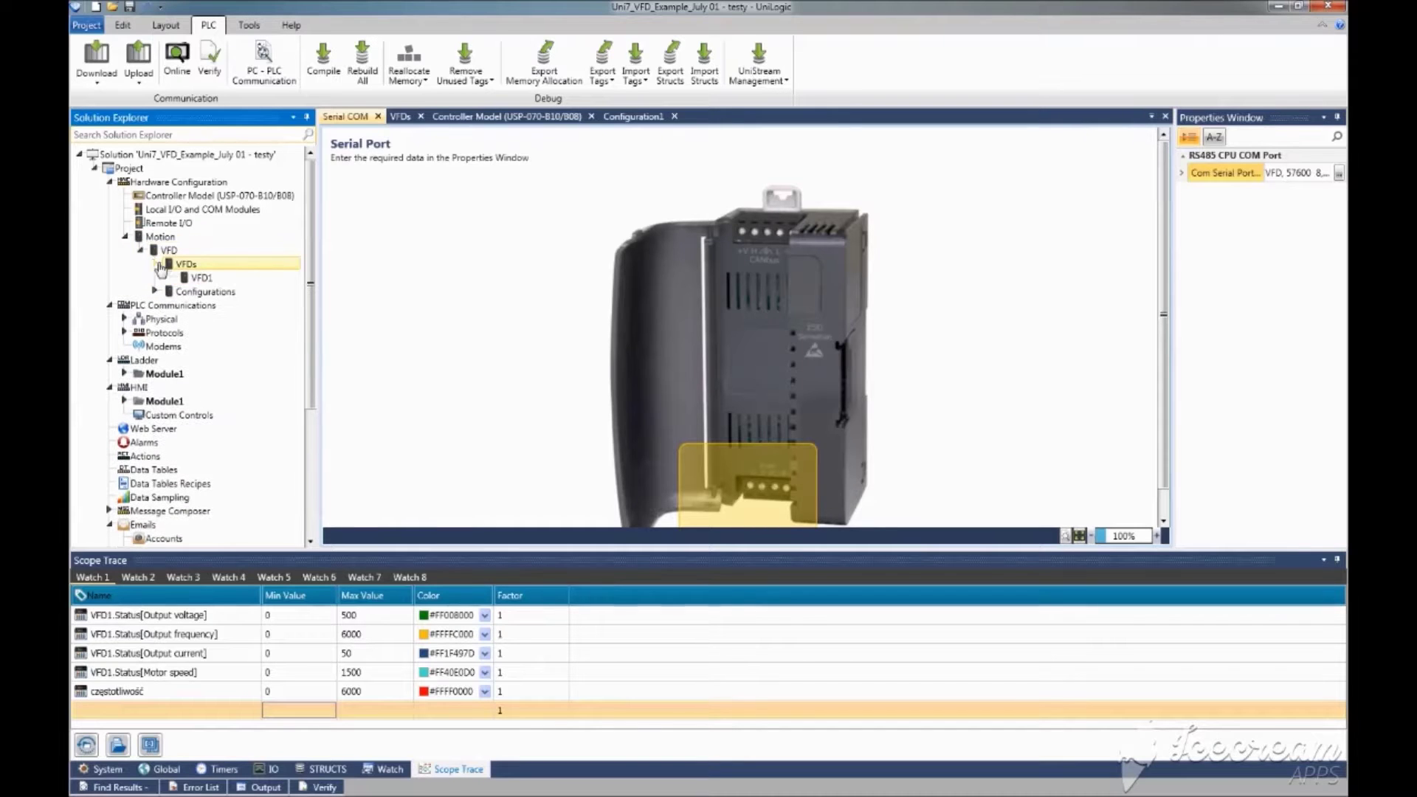
click(199, 279)
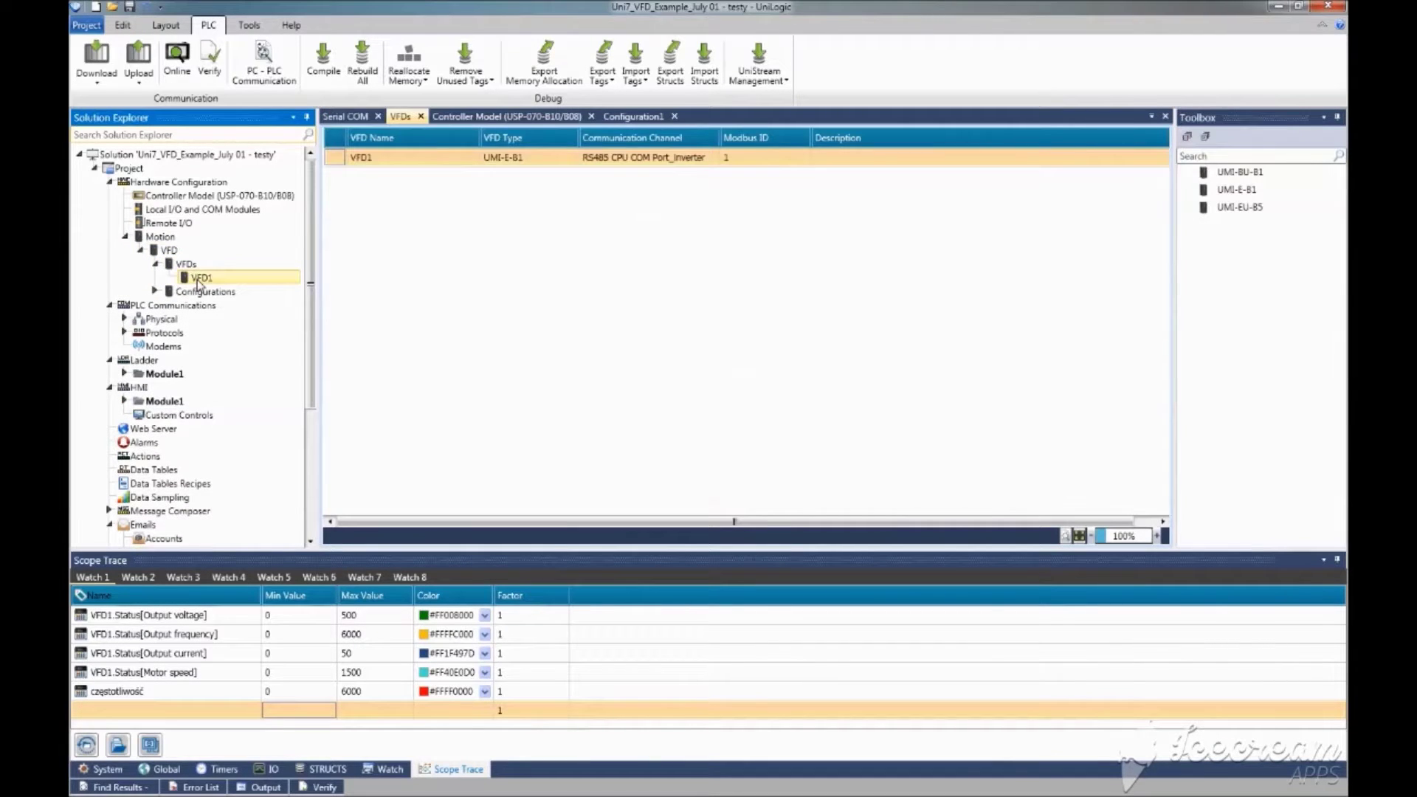
mouse_move(387, 159)
click(518, 164)
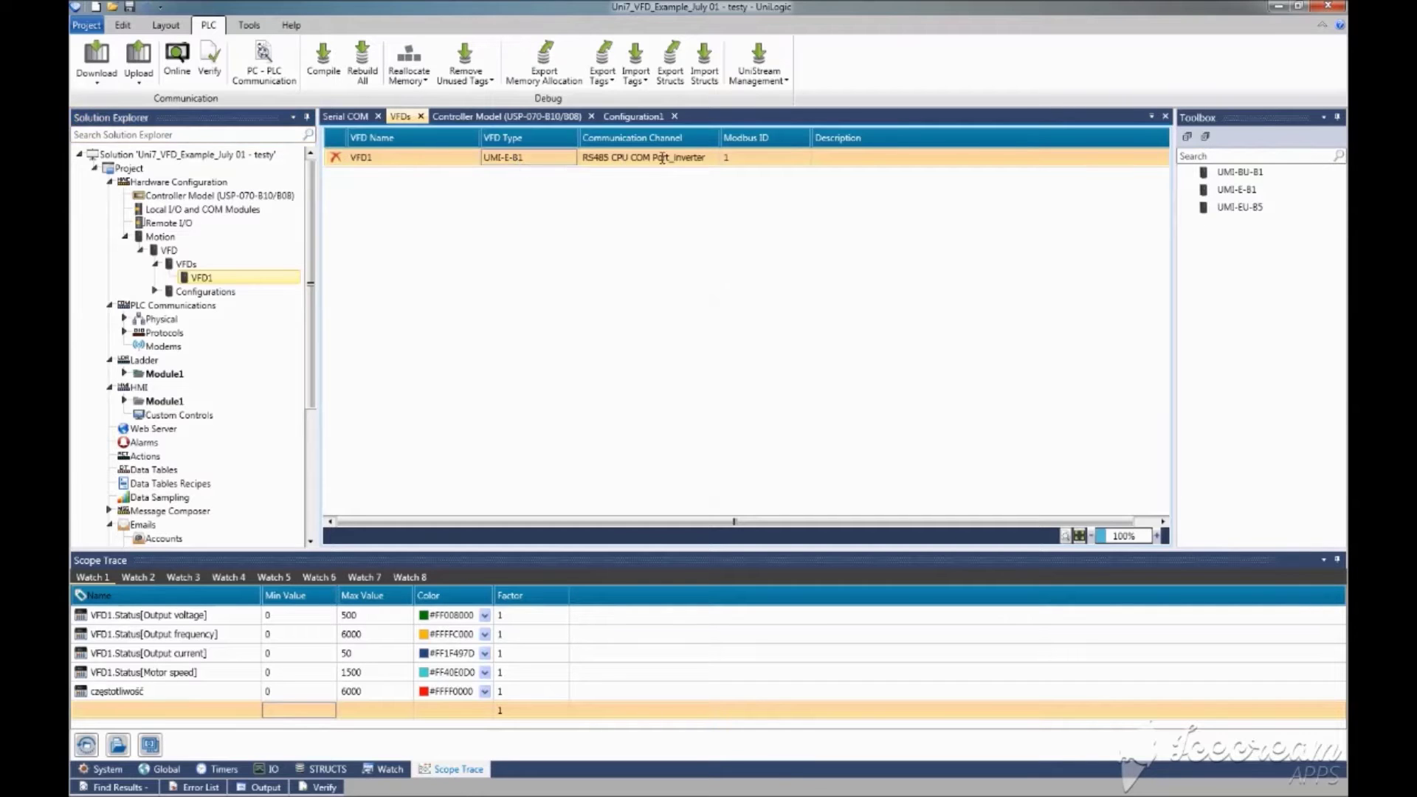
click(698, 158)
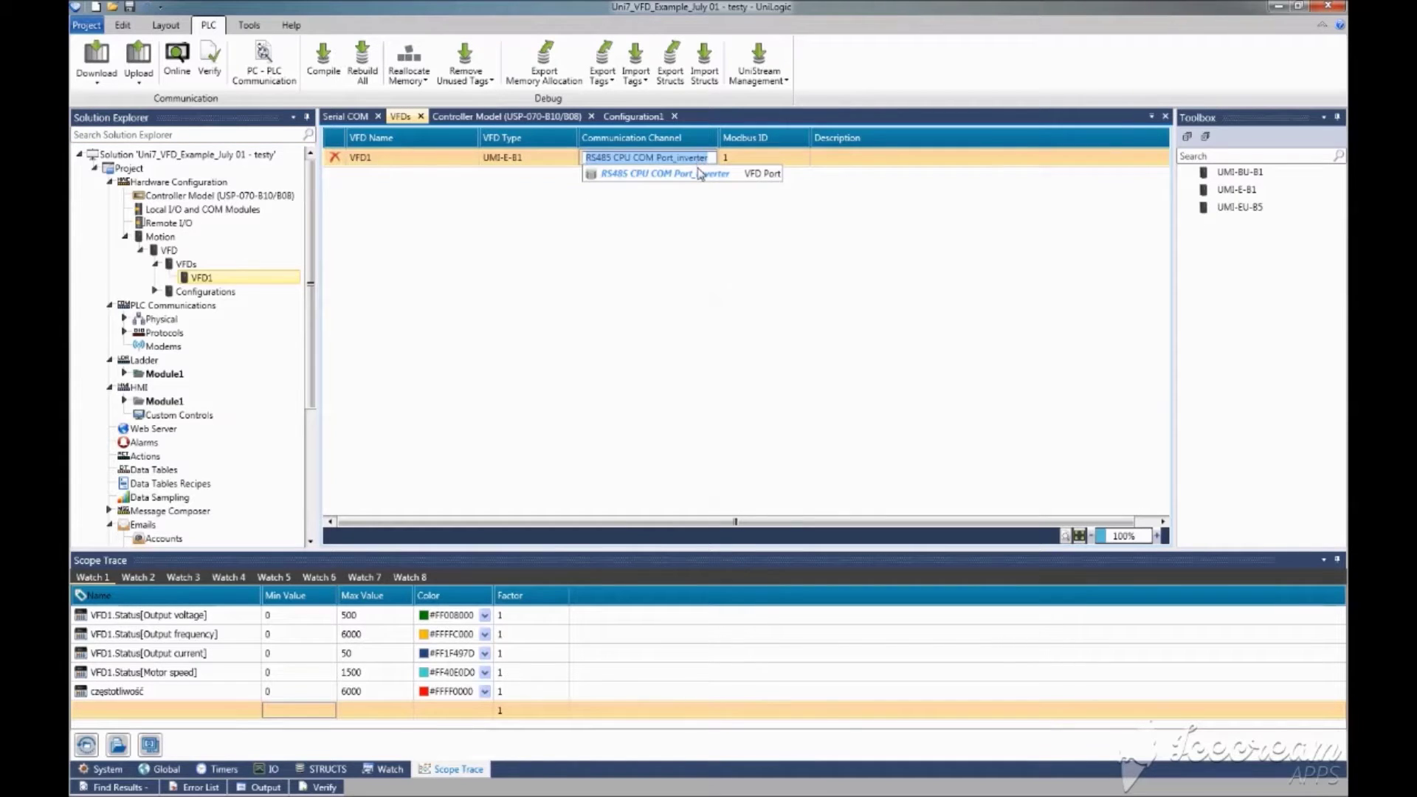
click(699, 174)
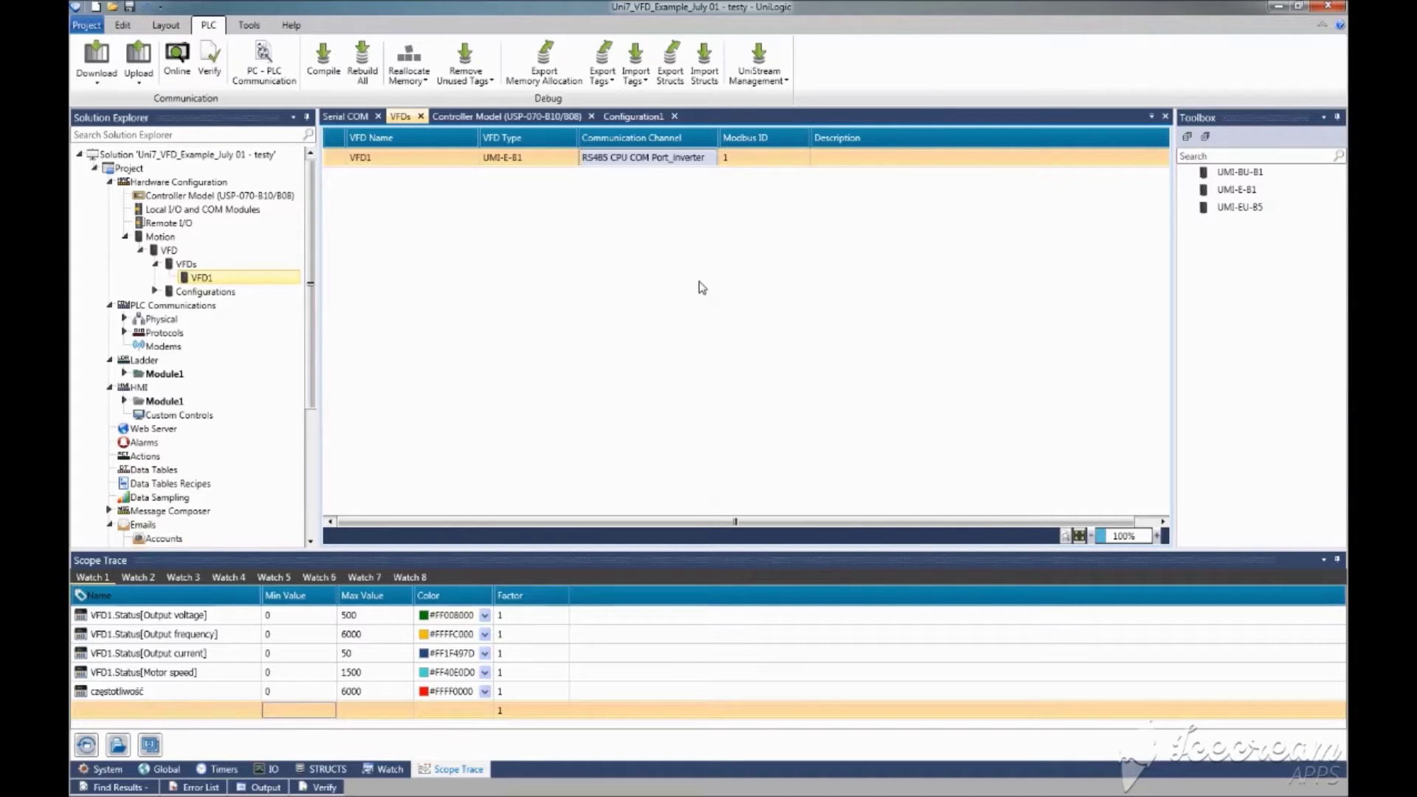
- Open the VFD Configurations list and examine the drive models available in the UMI-BU-B1 and UMI-E-B1 families
click(155, 292)
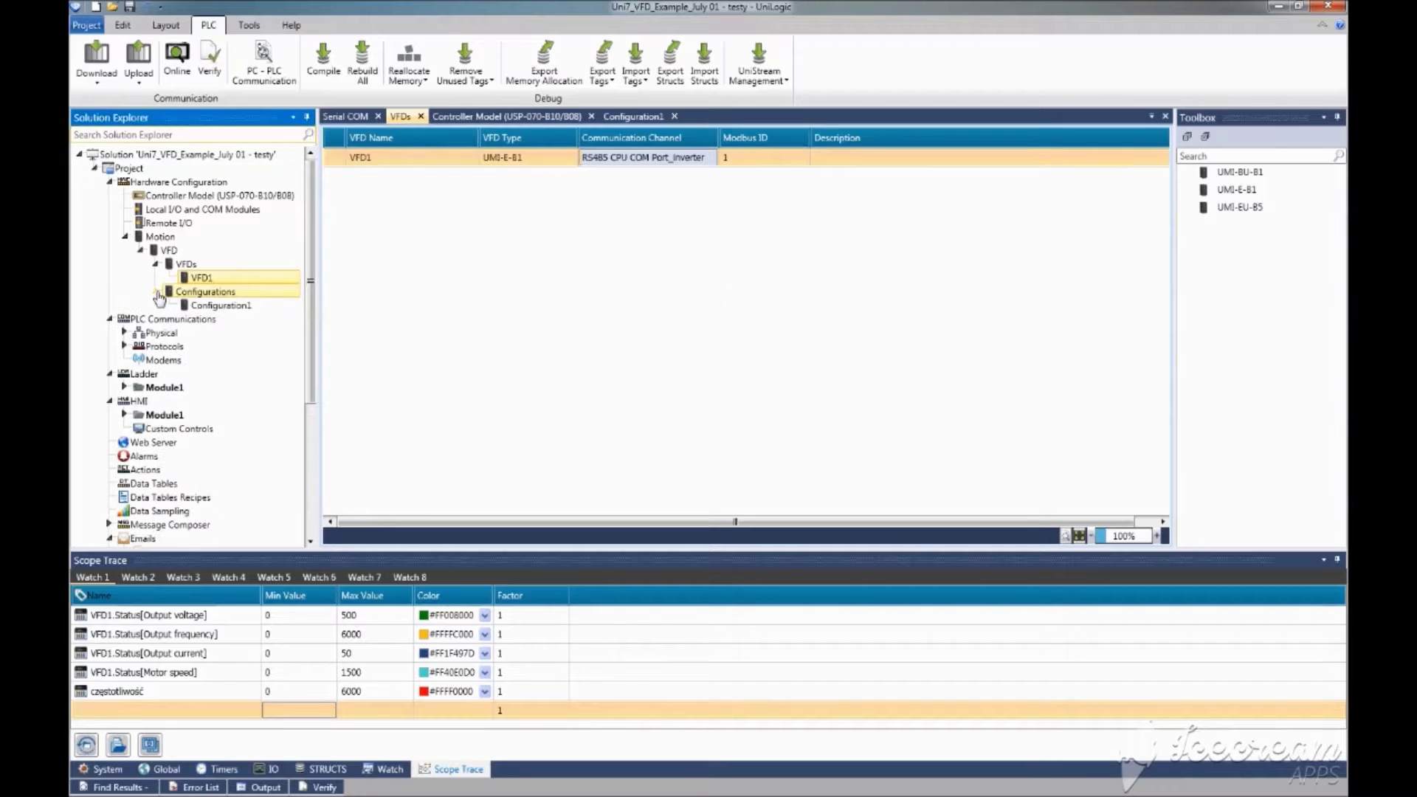
double_click(223, 309)
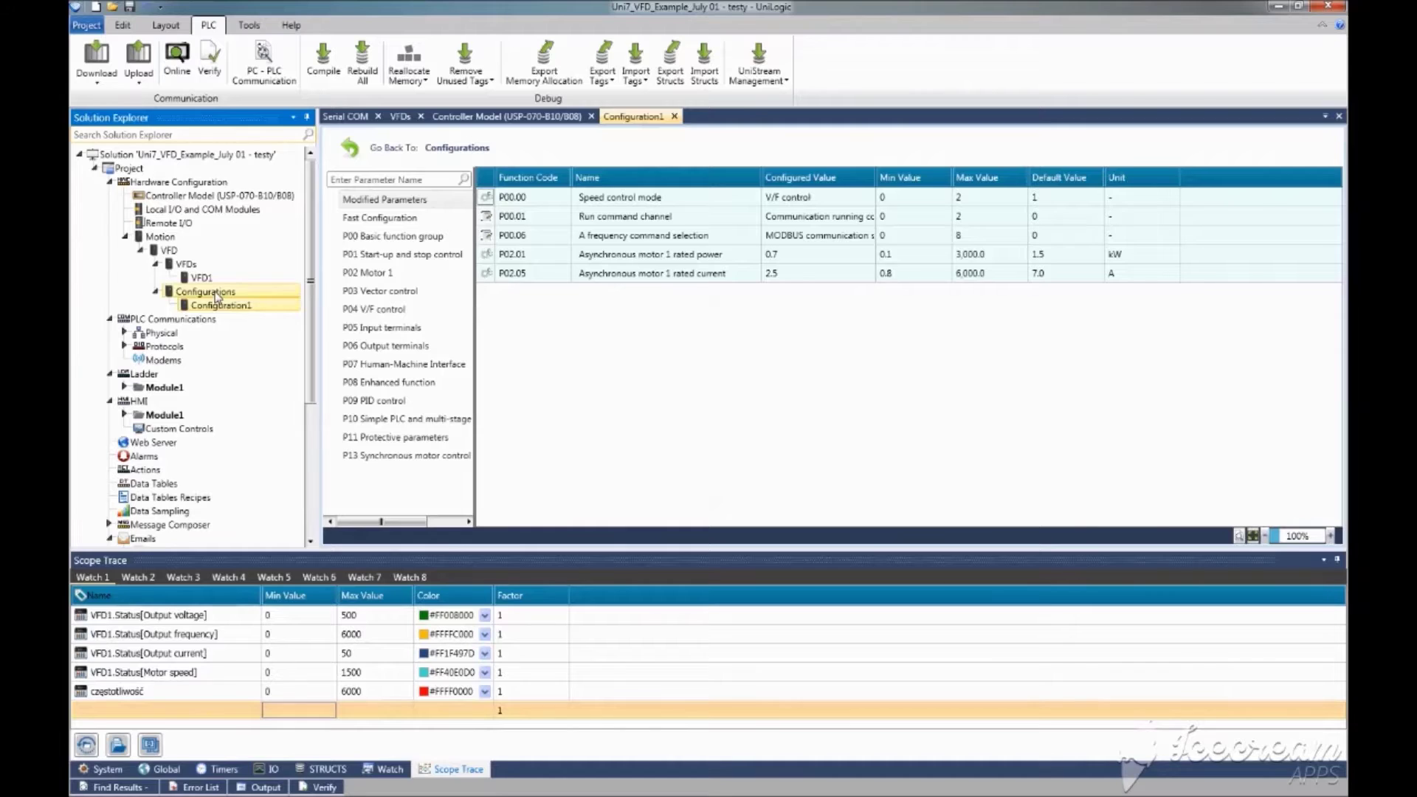
double_click(217, 293)
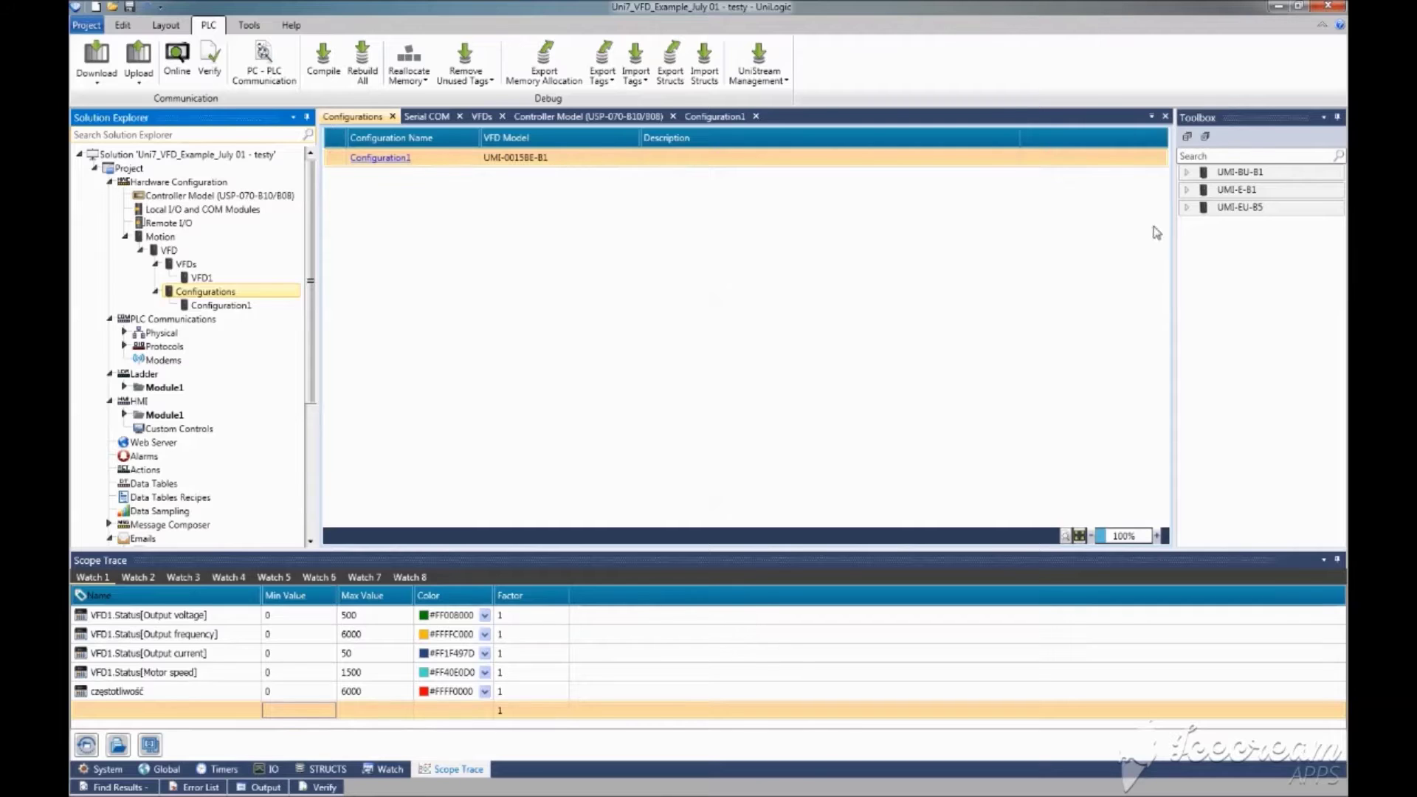
click(1188, 172)
click(1185, 260)
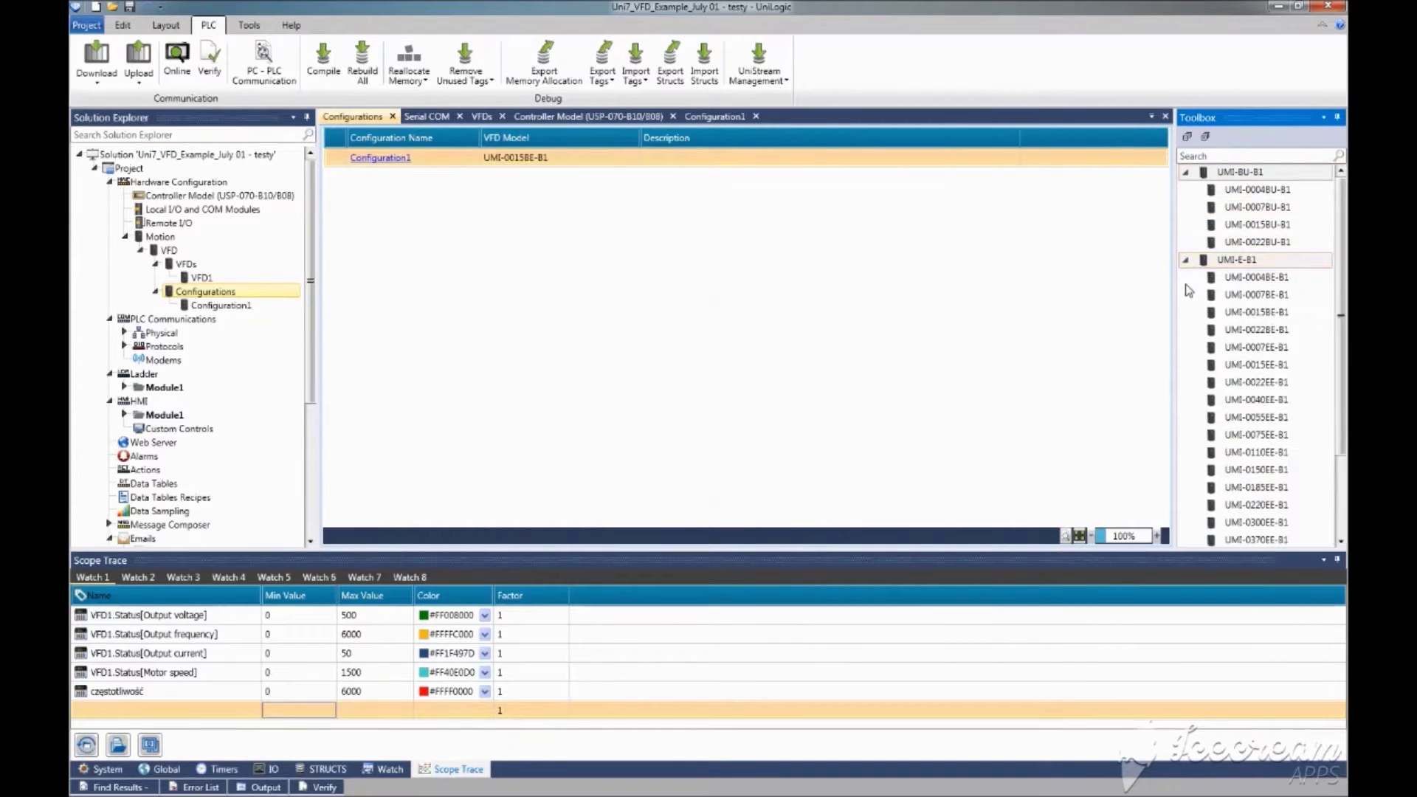
click(1185, 172)
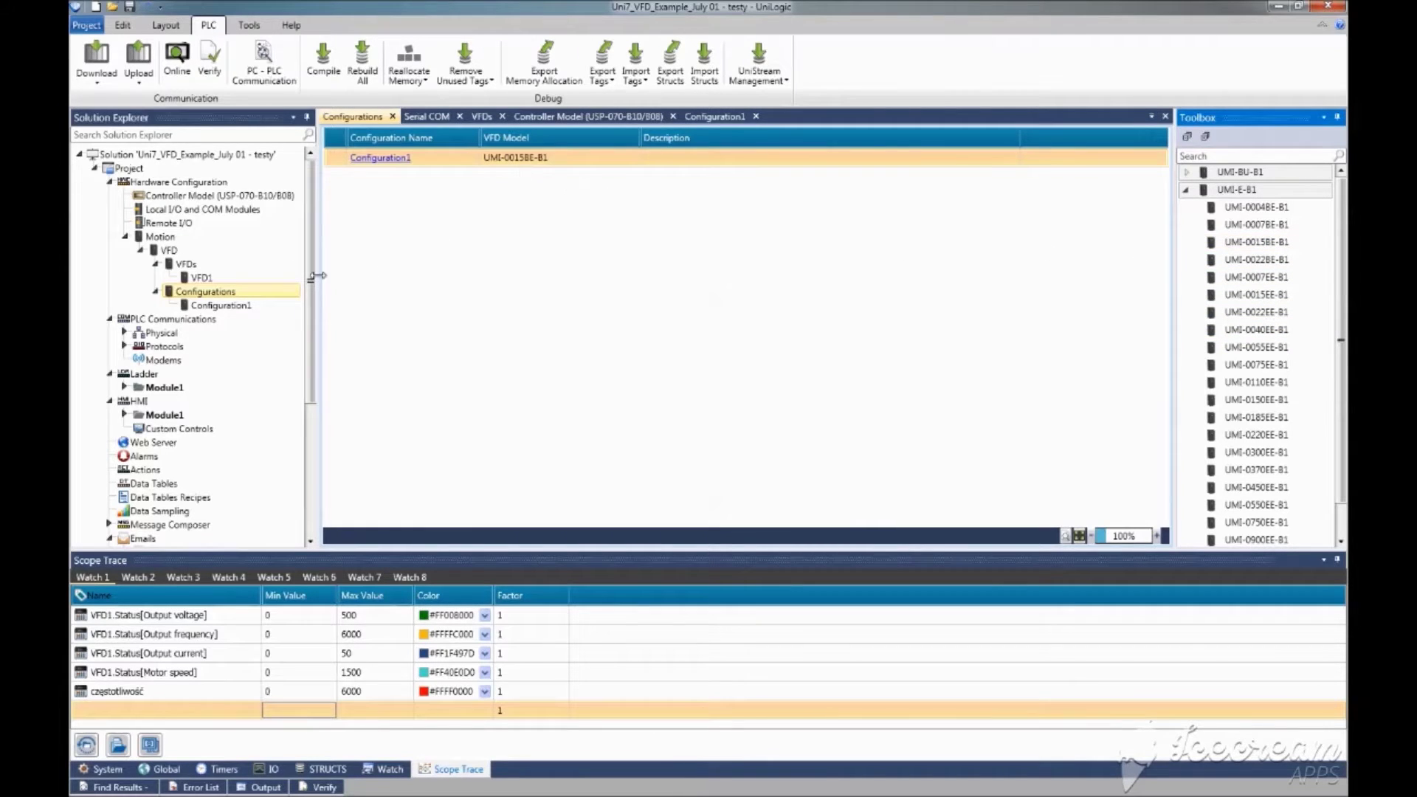
- Review Configuration1's fast configuration, basic function, start-up and stop, Motor 1 and modified parameters
double_click(221, 305)
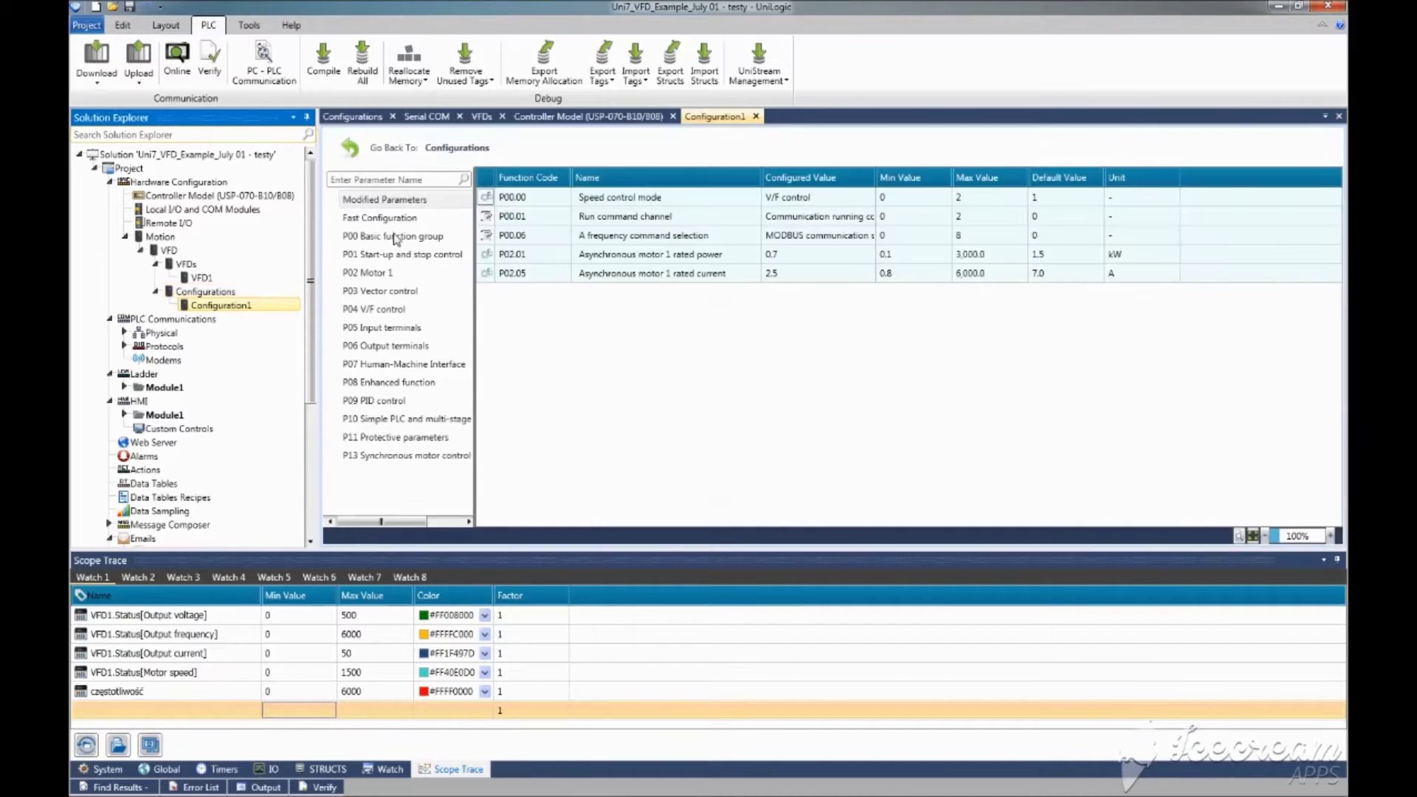
click(390, 222)
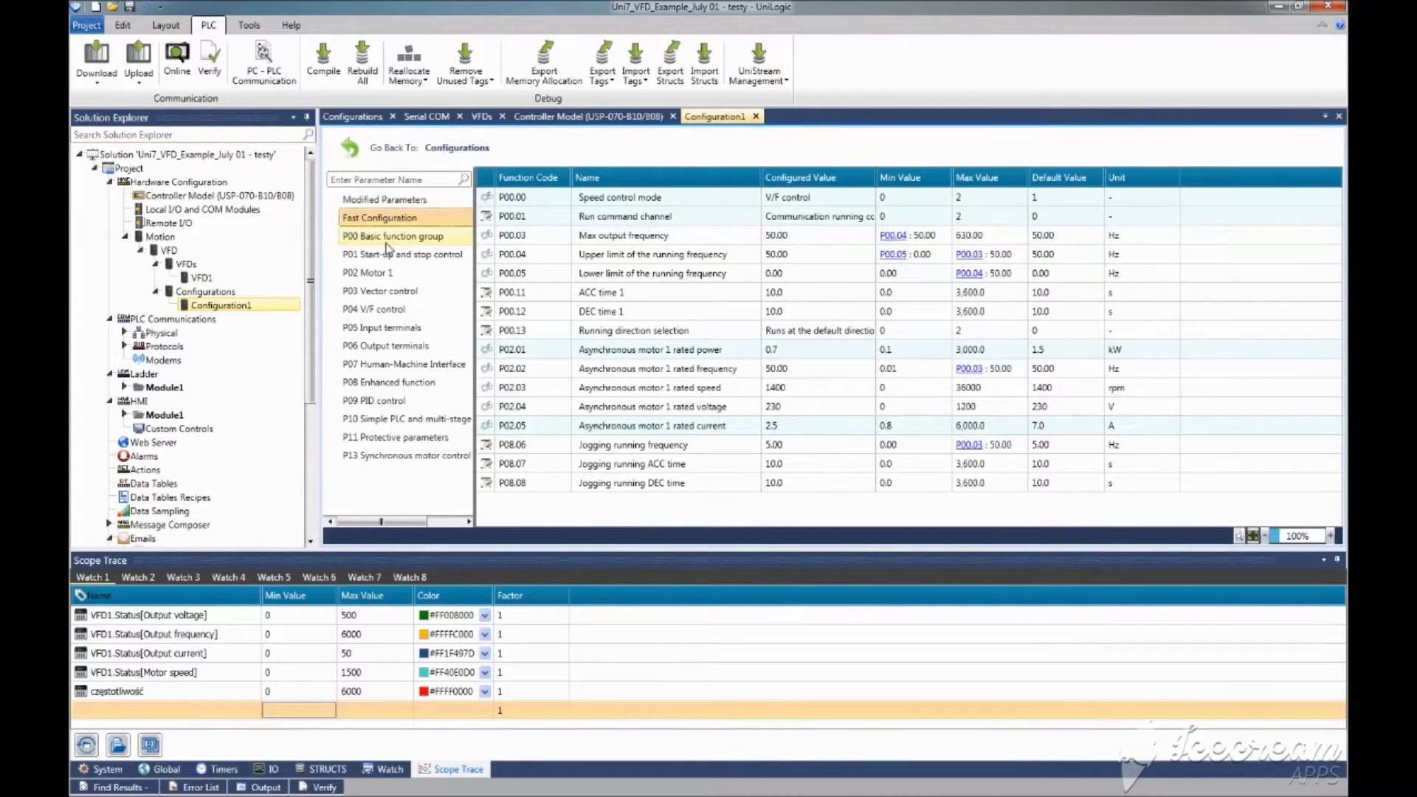
click(385, 242)
click(384, 258)
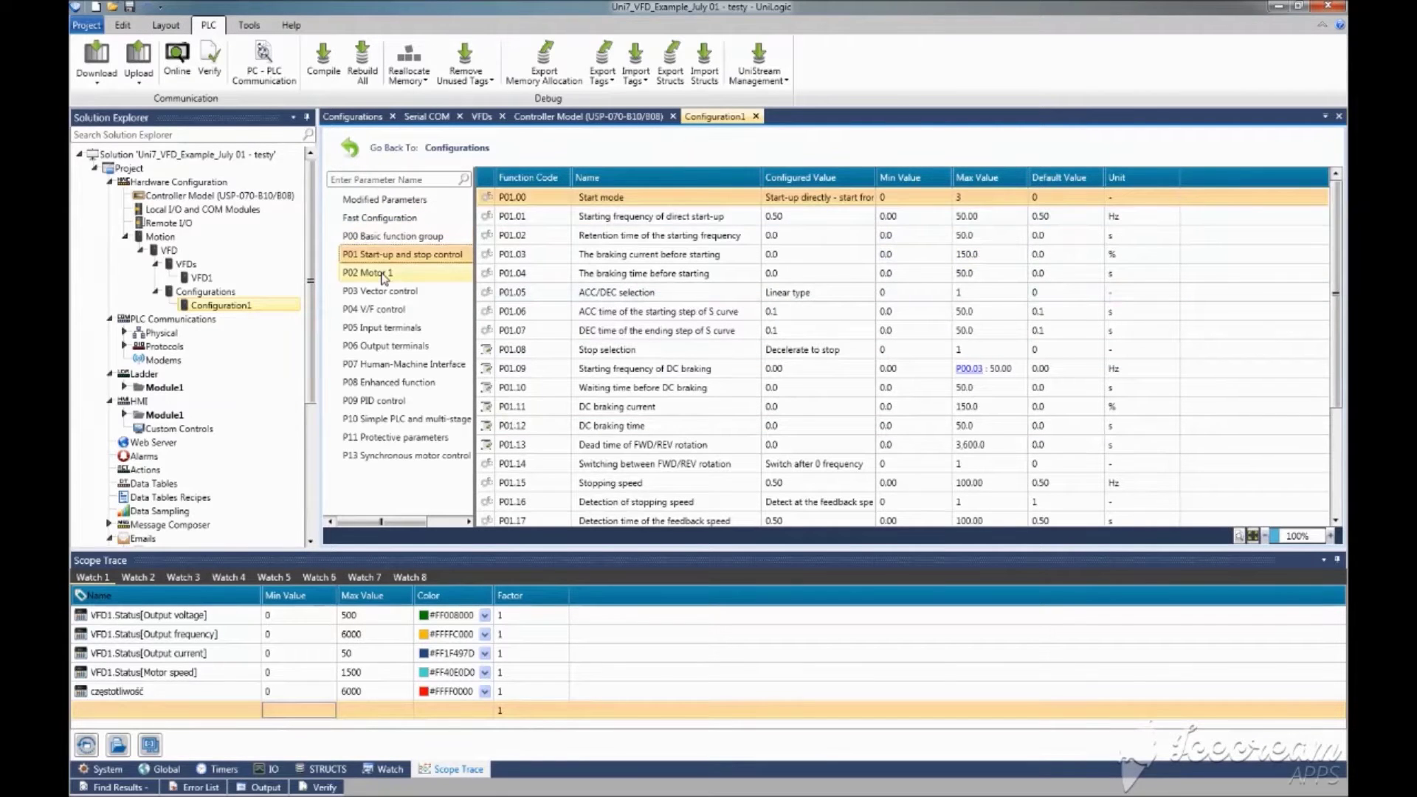
click(382, 278)
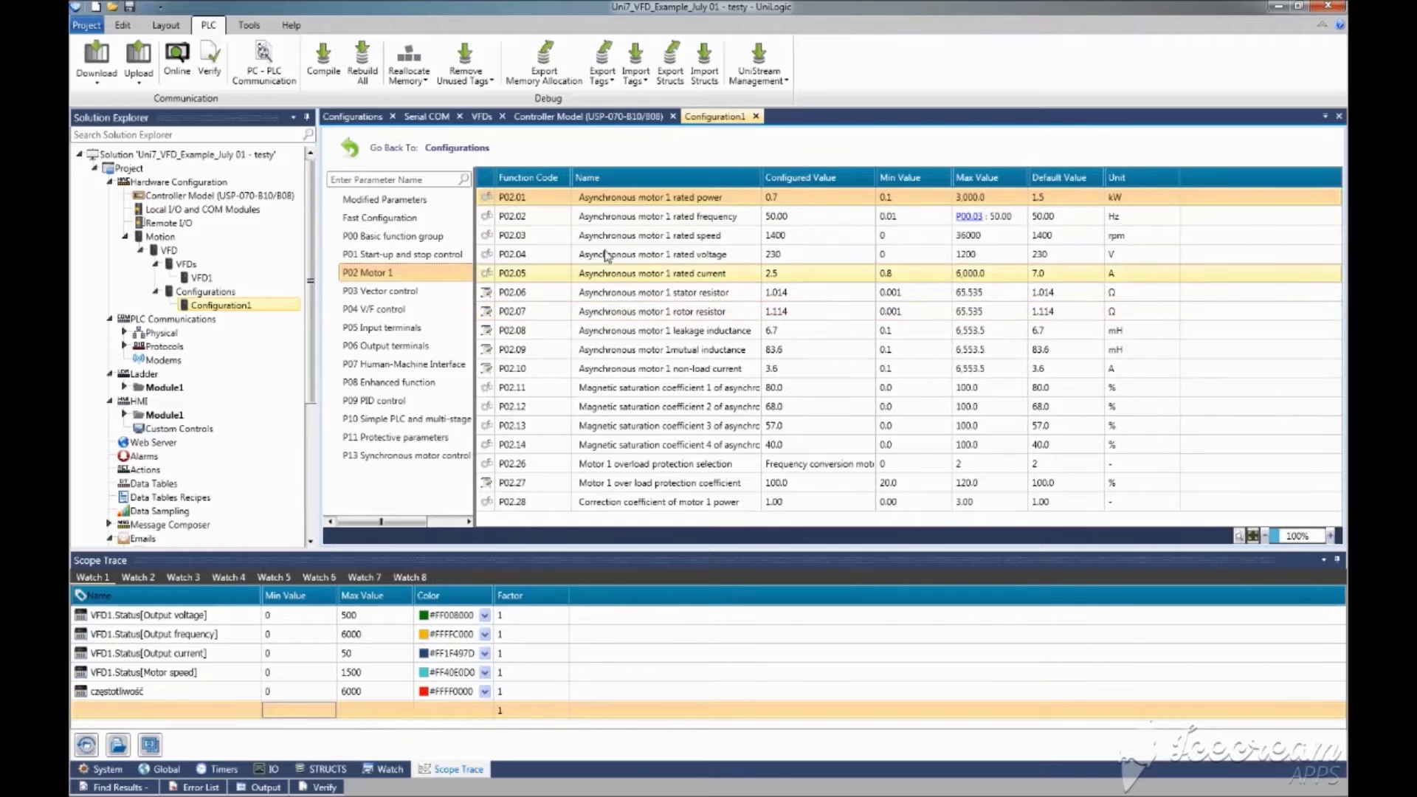
click(384, 218)
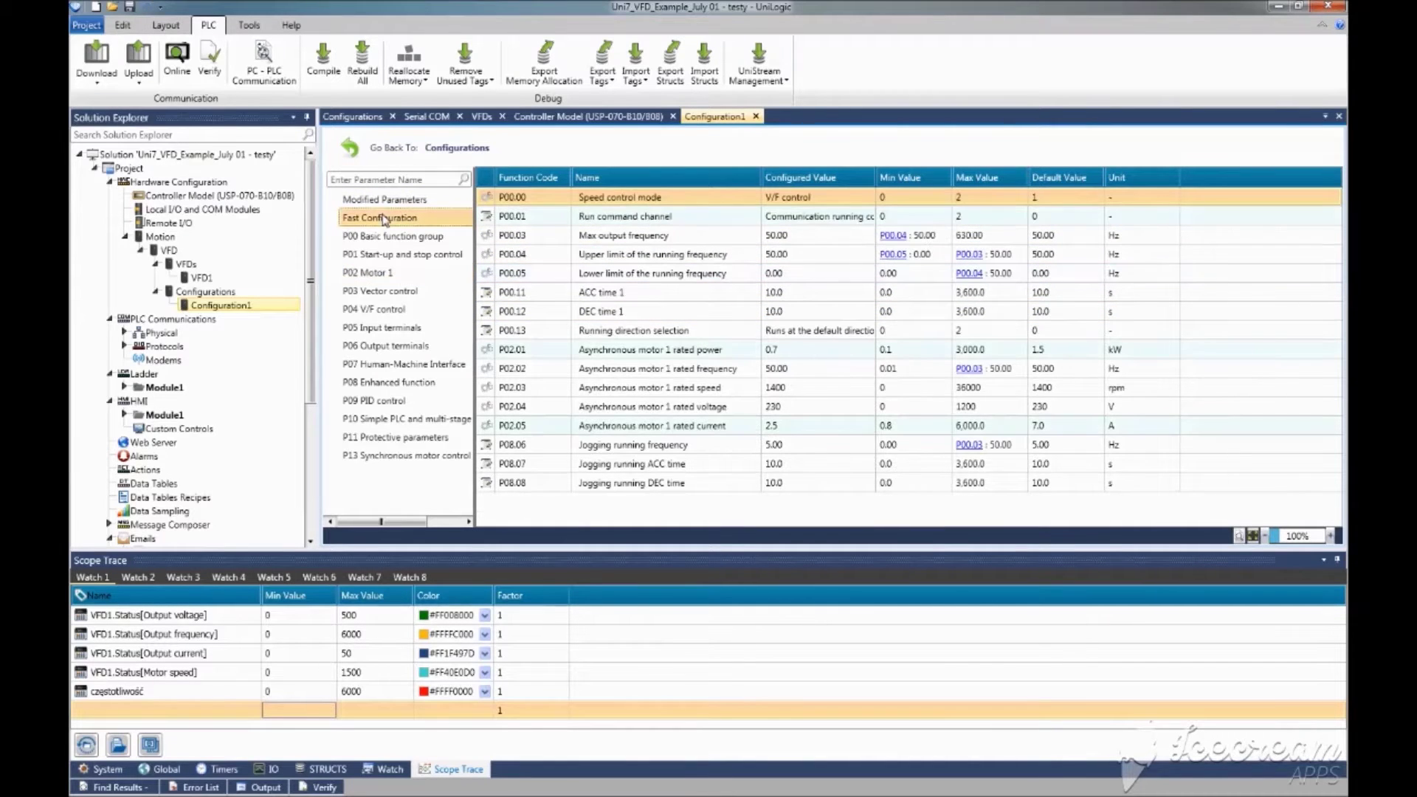
click(383, 202)
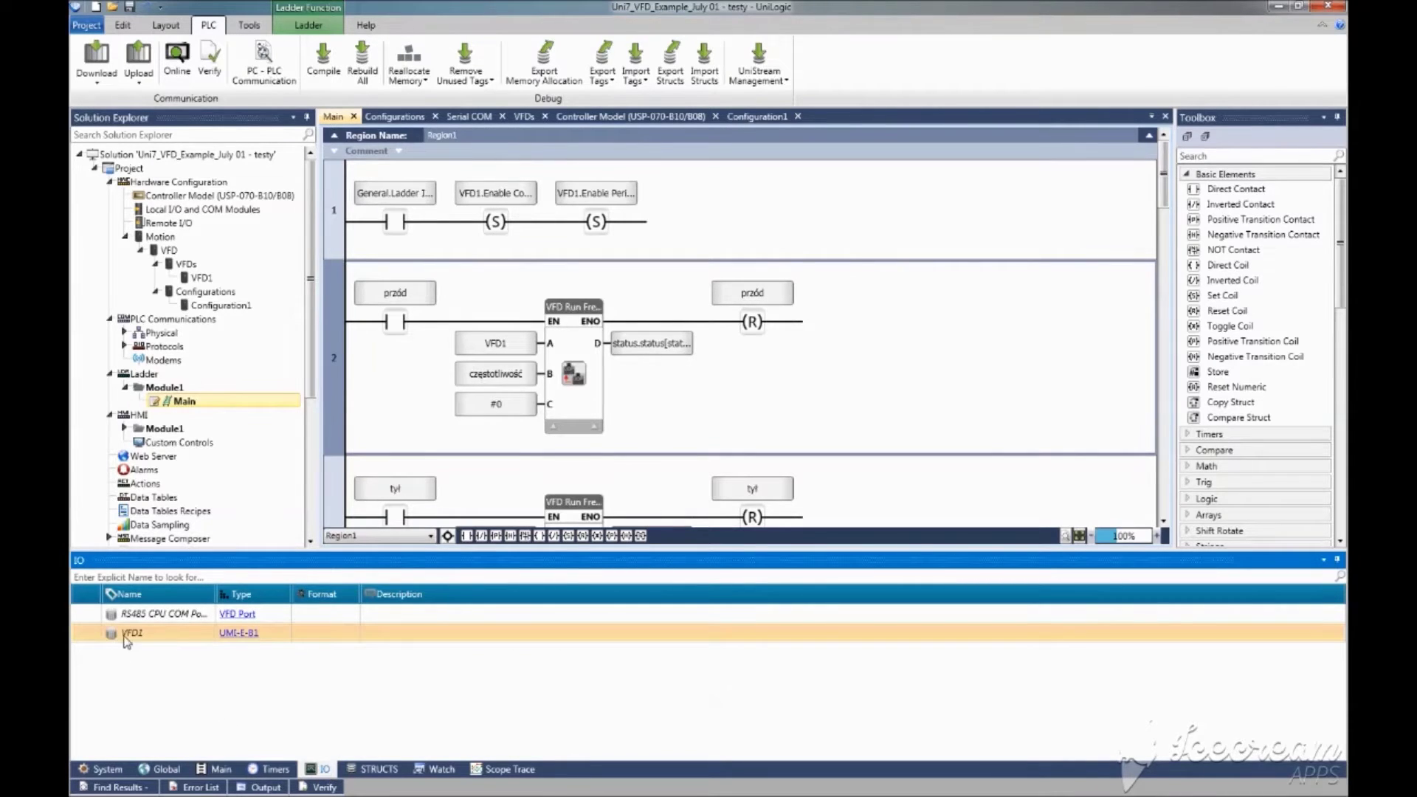
- Examine the I/O tags of VFD1 and its Motor 1 parameter group, widening the name column to show full tag names
click(245, 635)
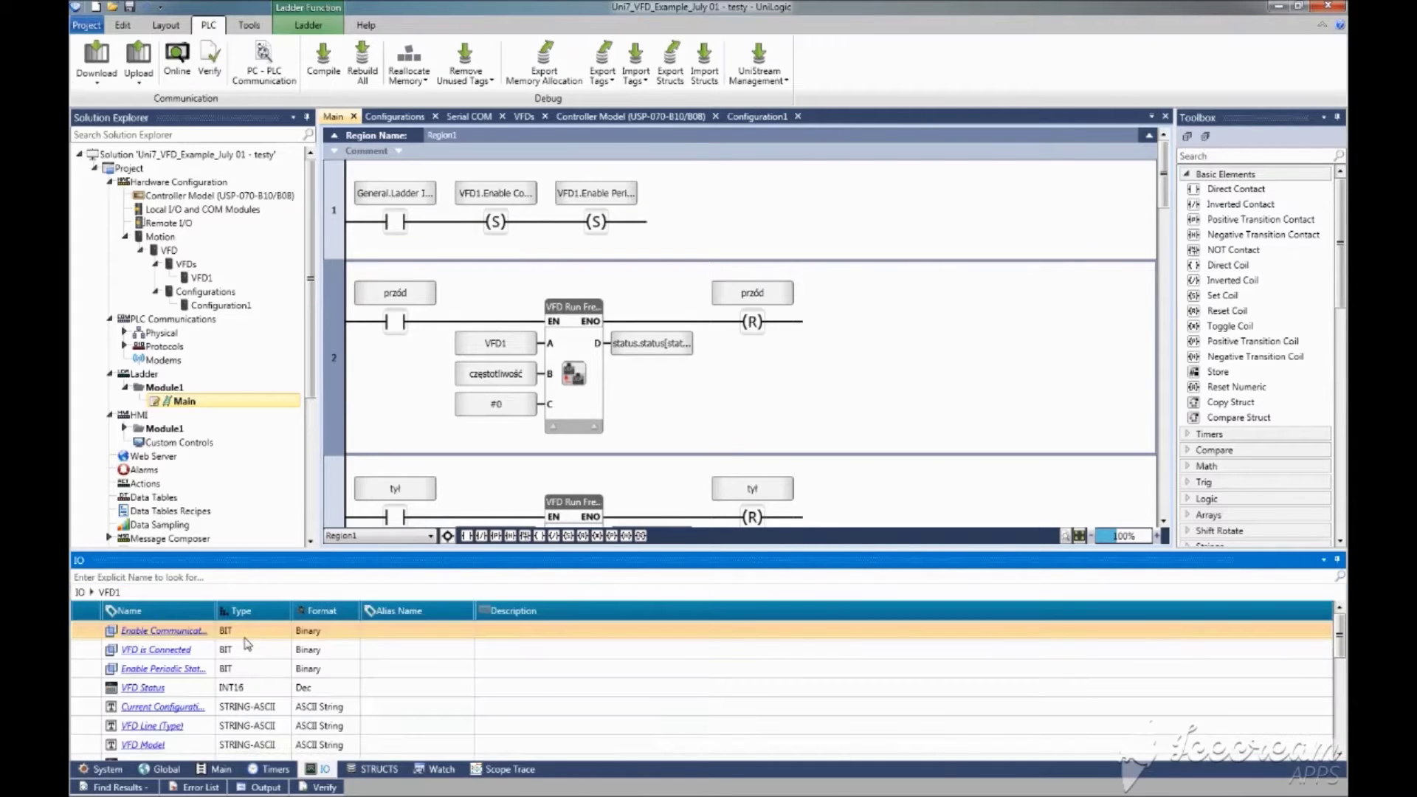
scroll(310, 657, down, 2)
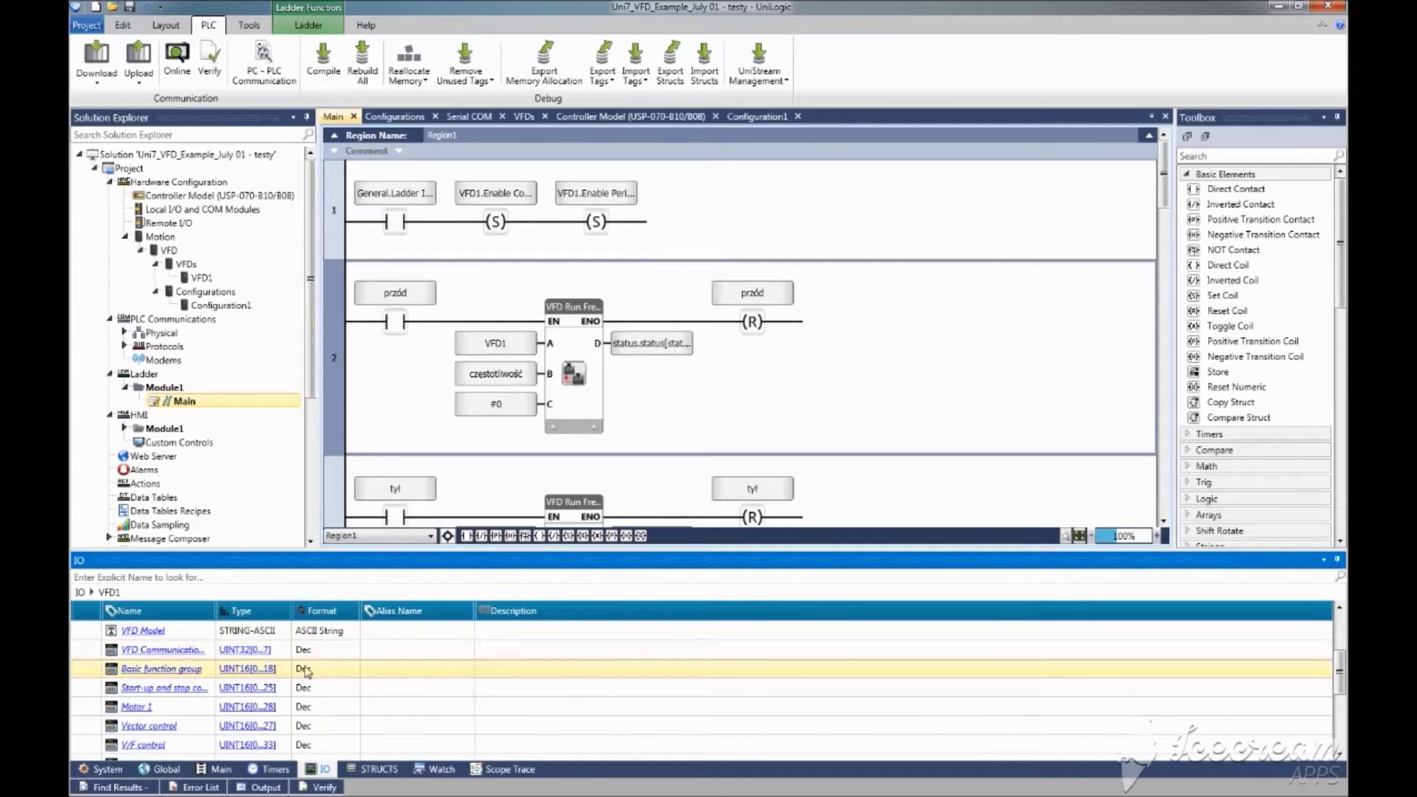
scroll(317, 712, down, 1)
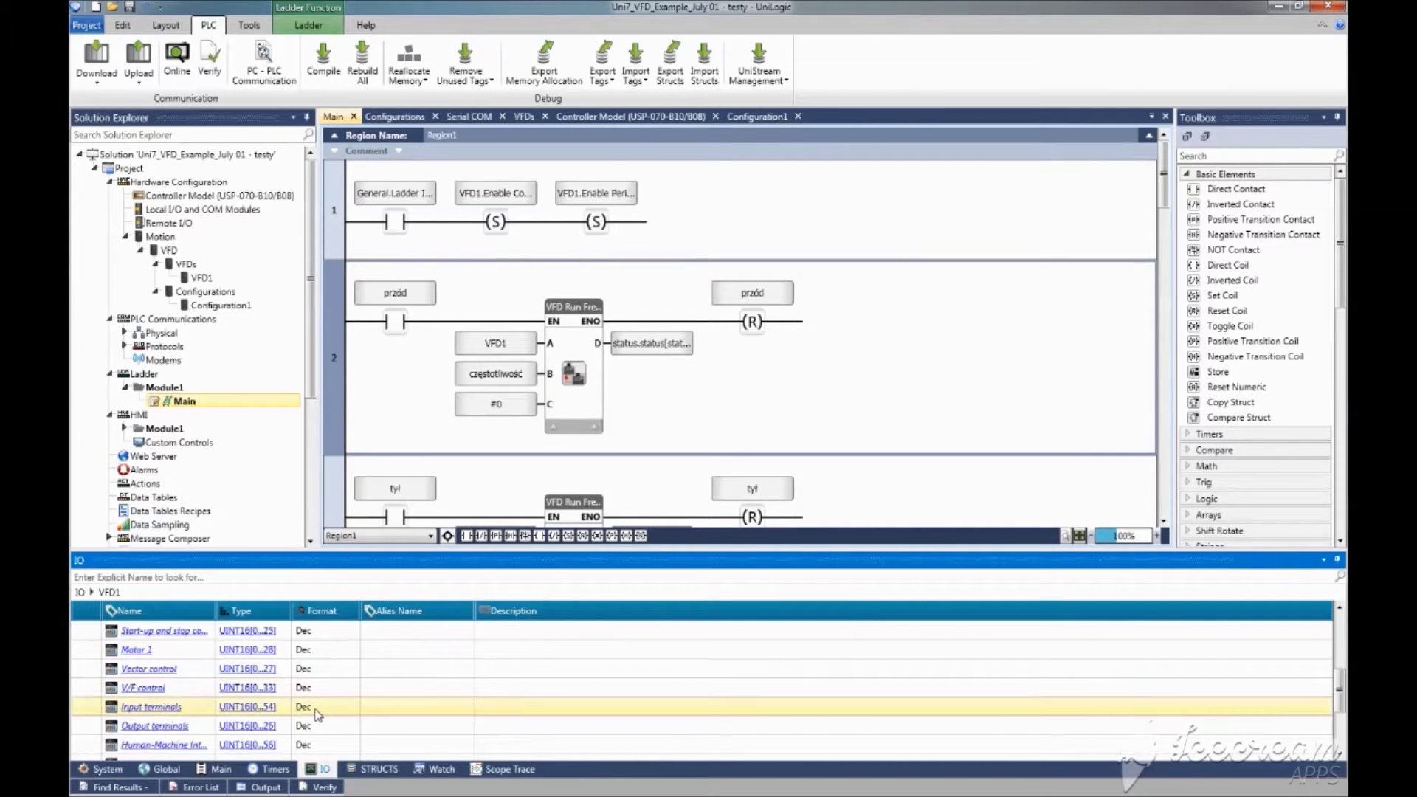
scroll(319, 714, up, 1)
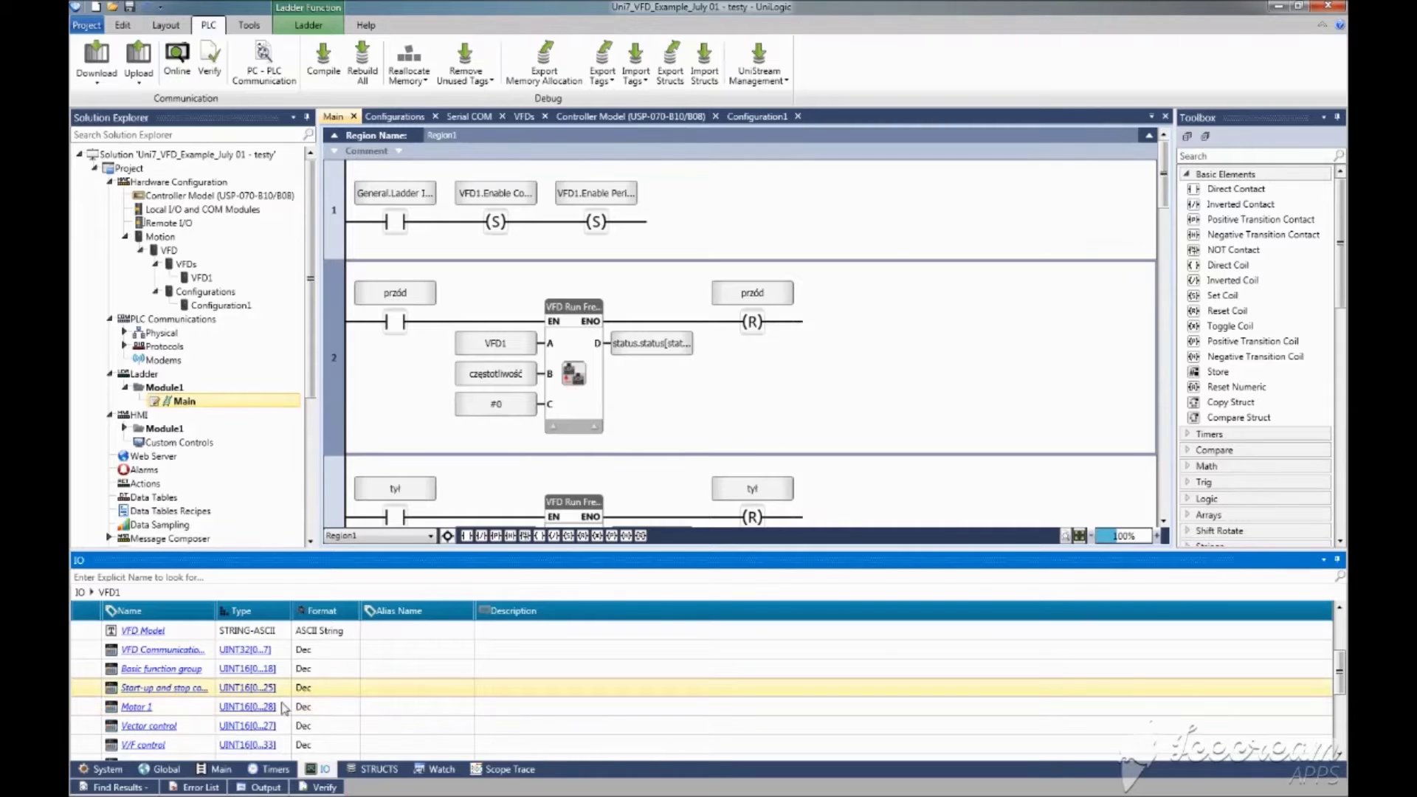
click(258, 709)
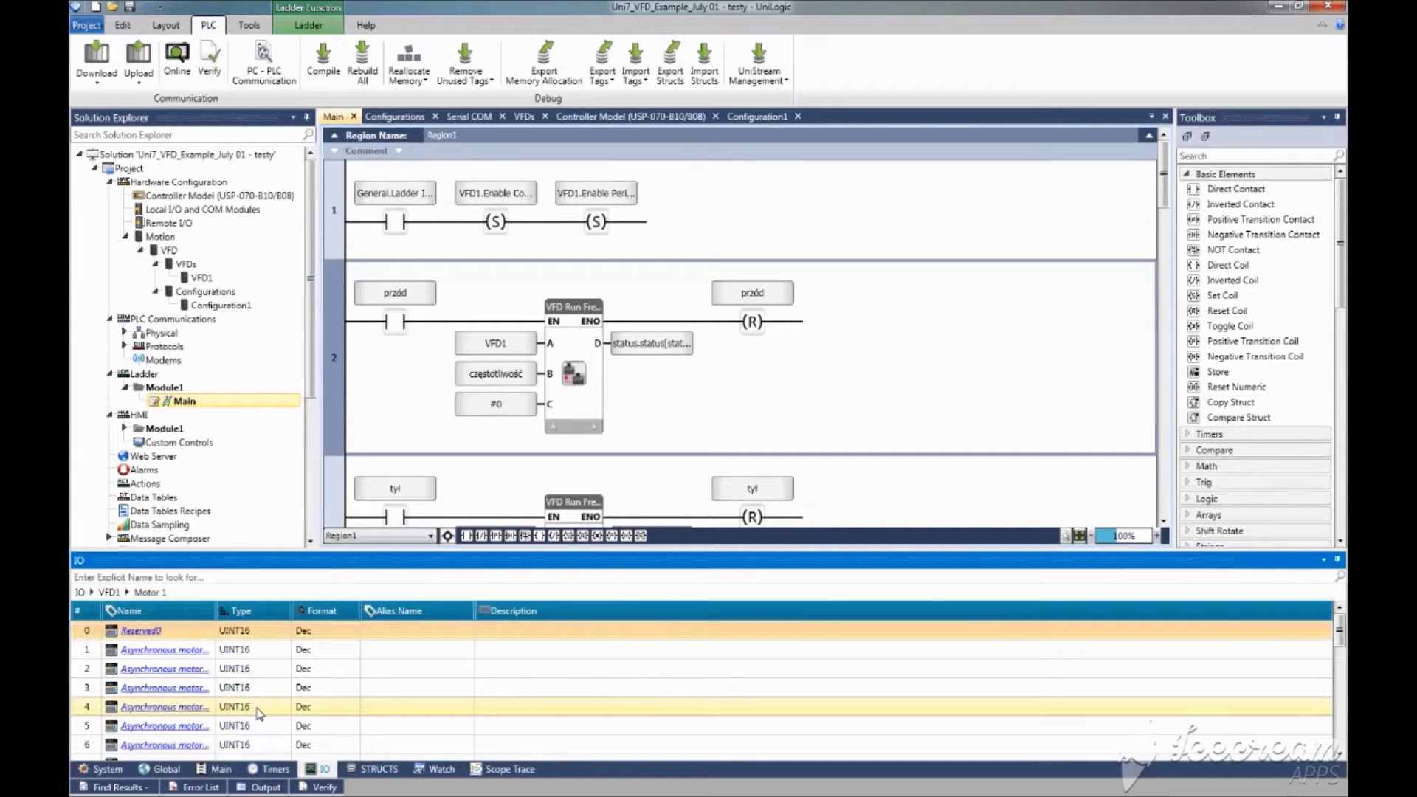
drag(215, 610, 316, 610)
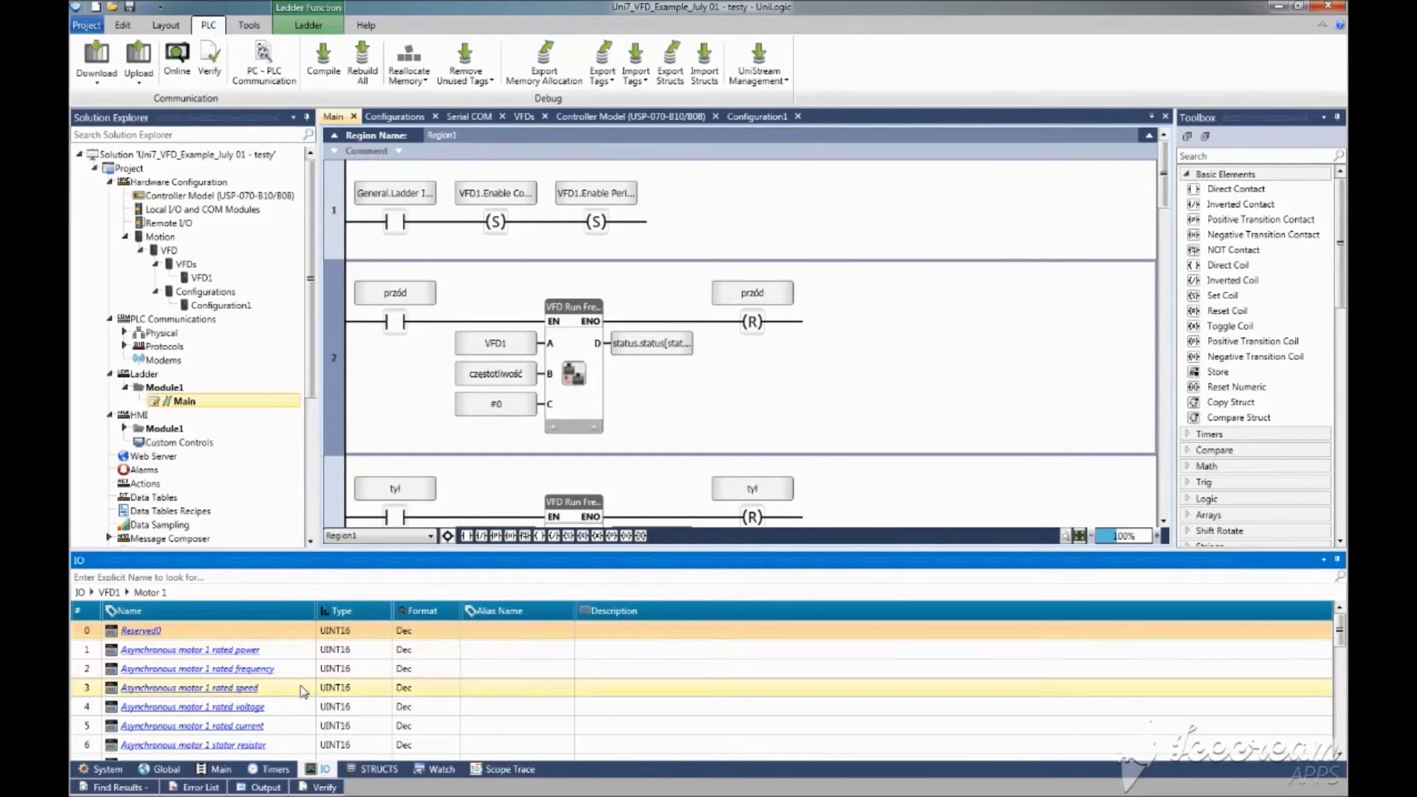
scroll(305, 734, down, 1)
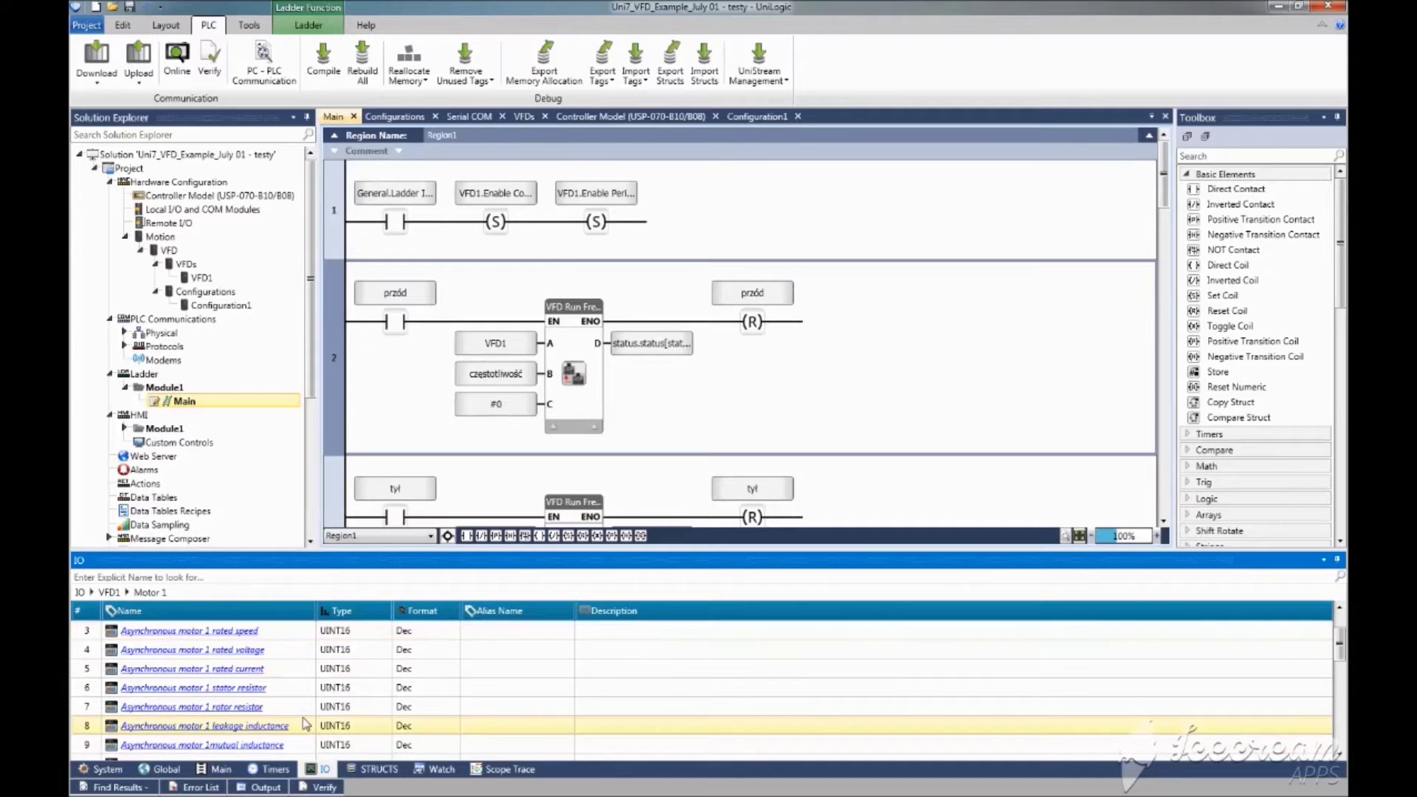
scroll(305, 724, down, 1)
scroll(306, 724, up, 2)
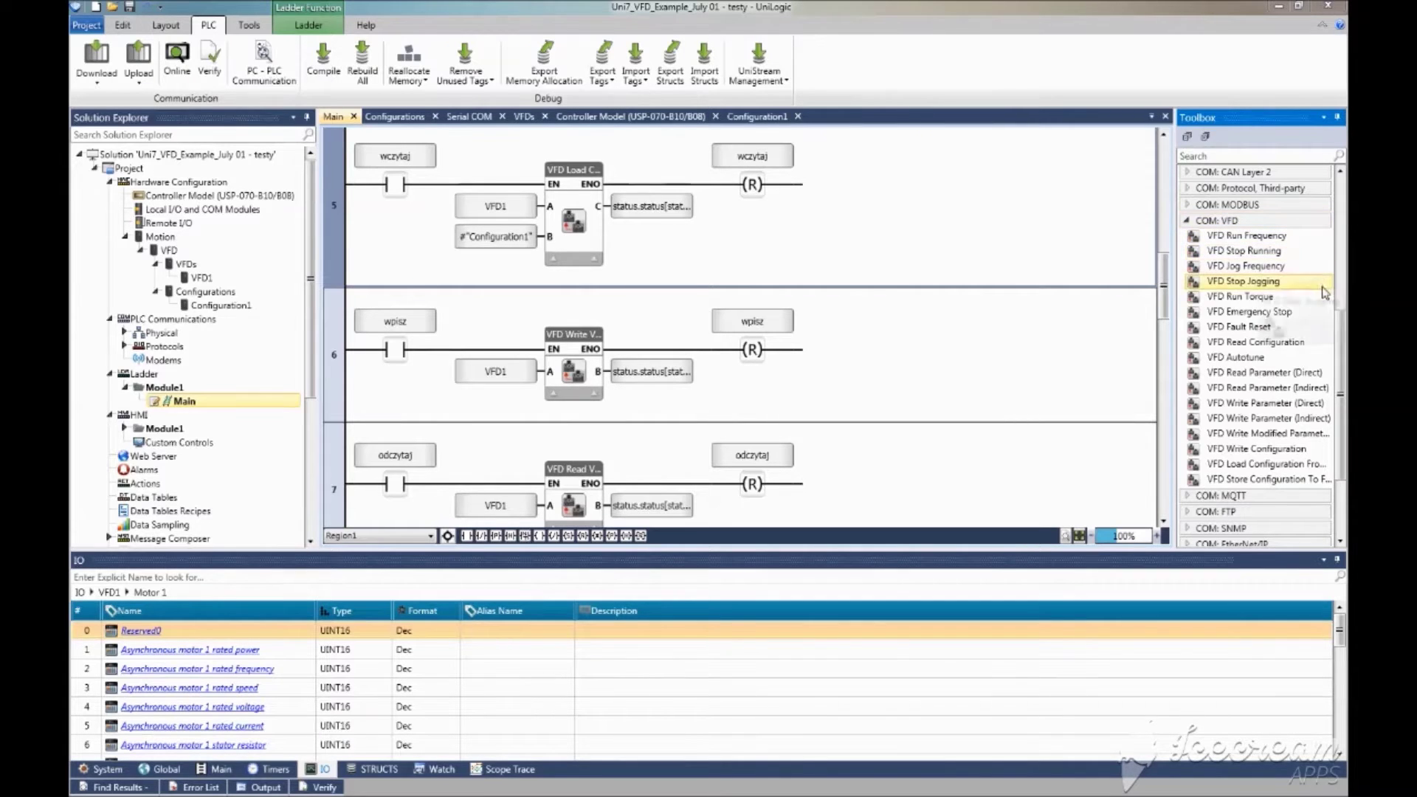
drag(1240, 344, 1317, 373)
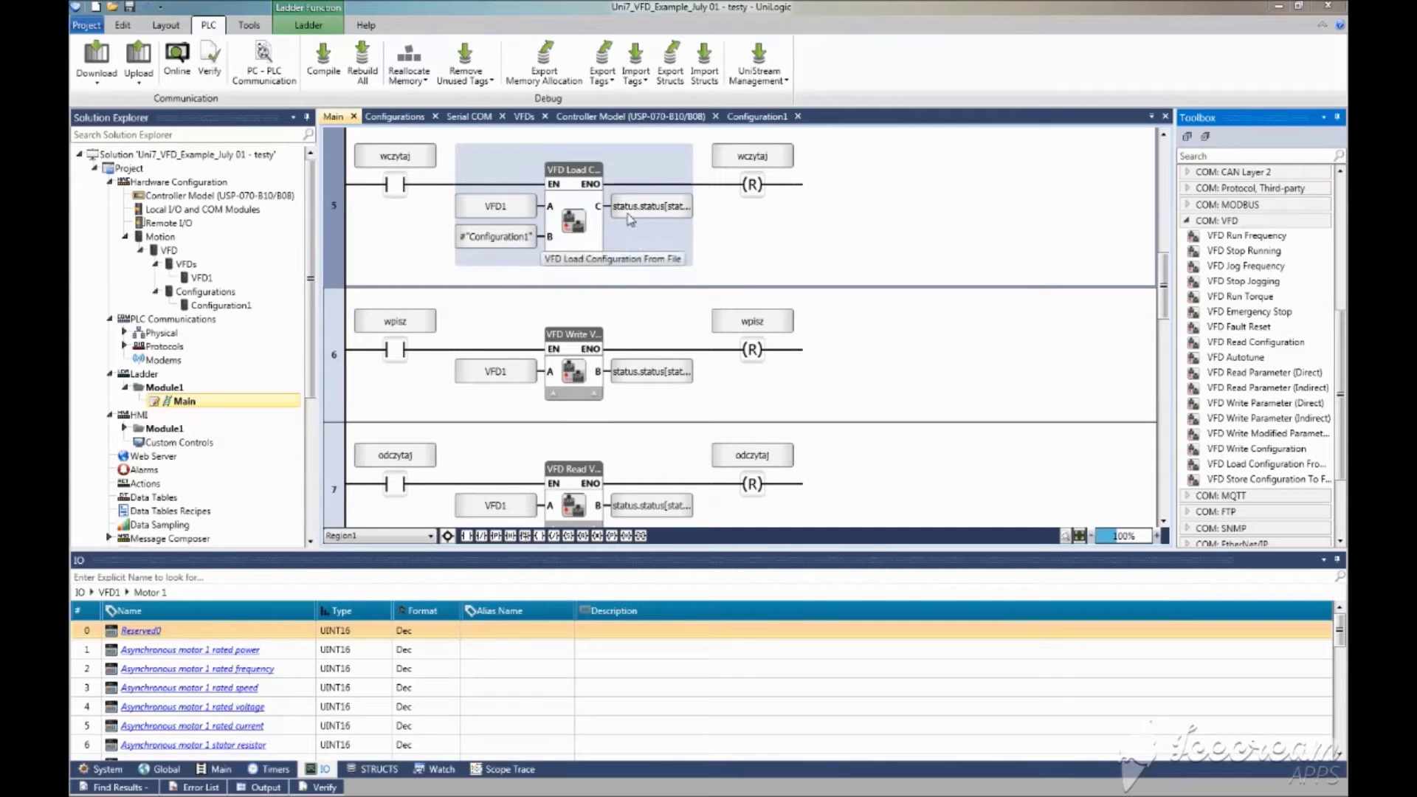
mouse_move(647, 201)
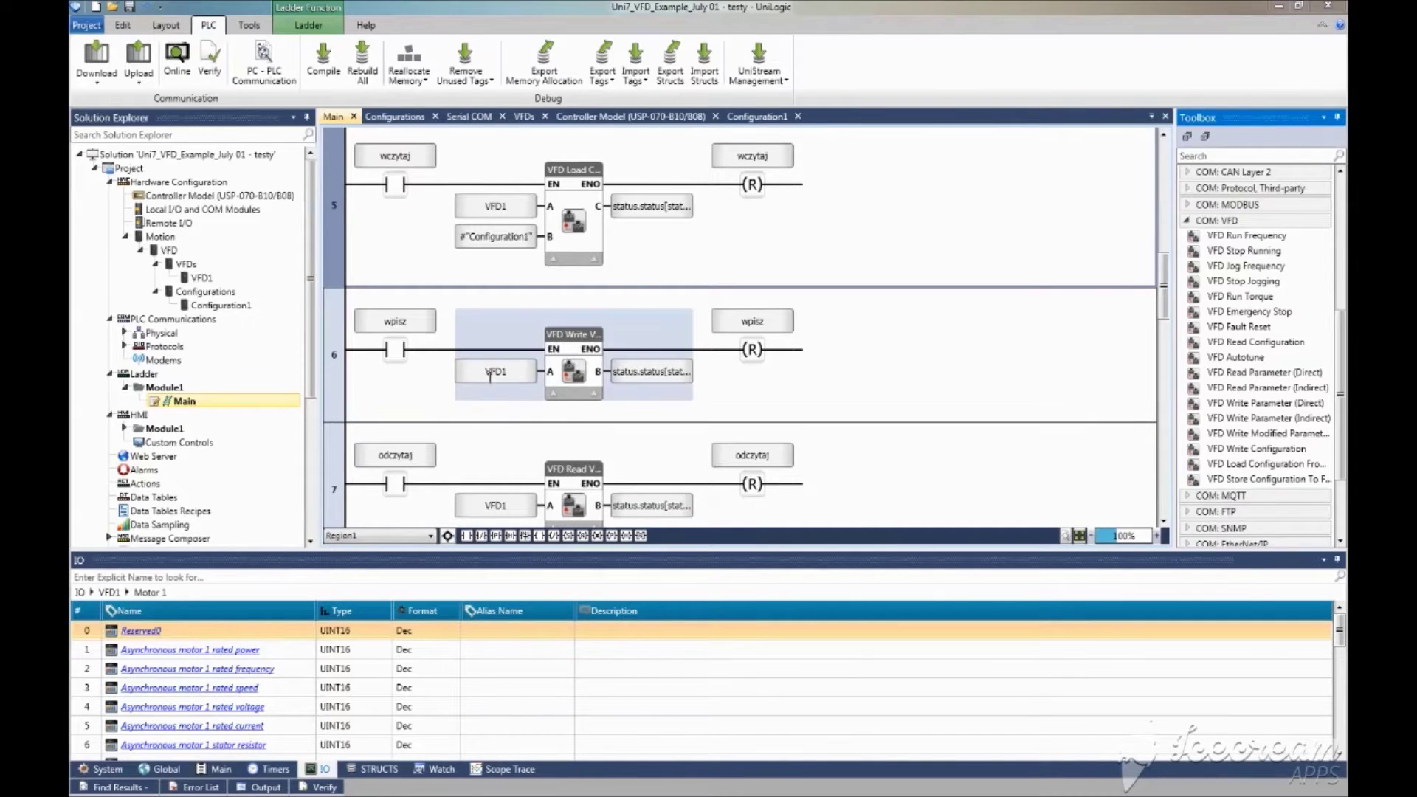
- Examine the Main ladder rungs that load Configuration1 and write, read and store VFD1's parameters
mouse_move(500, 372)
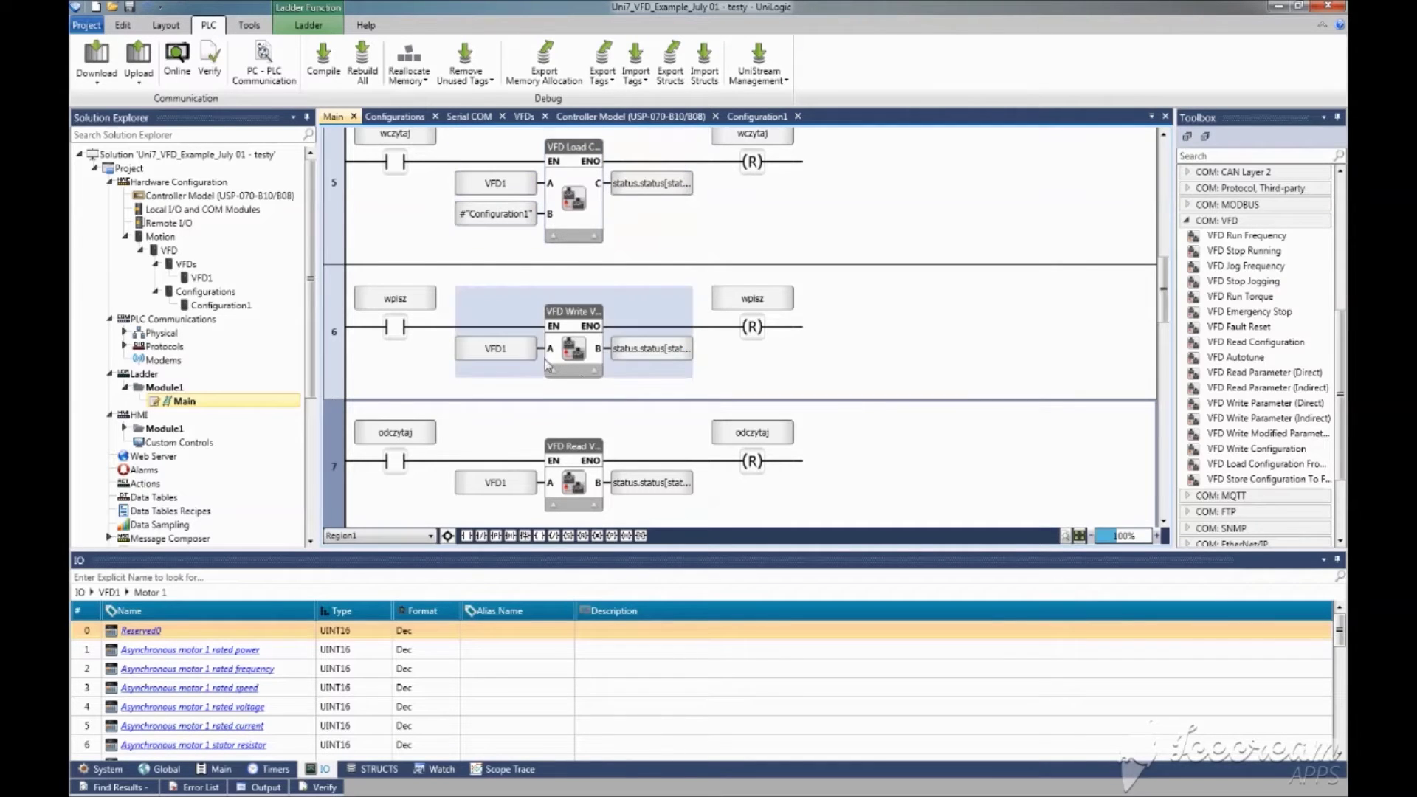
scroll(981, 385, down, 2)
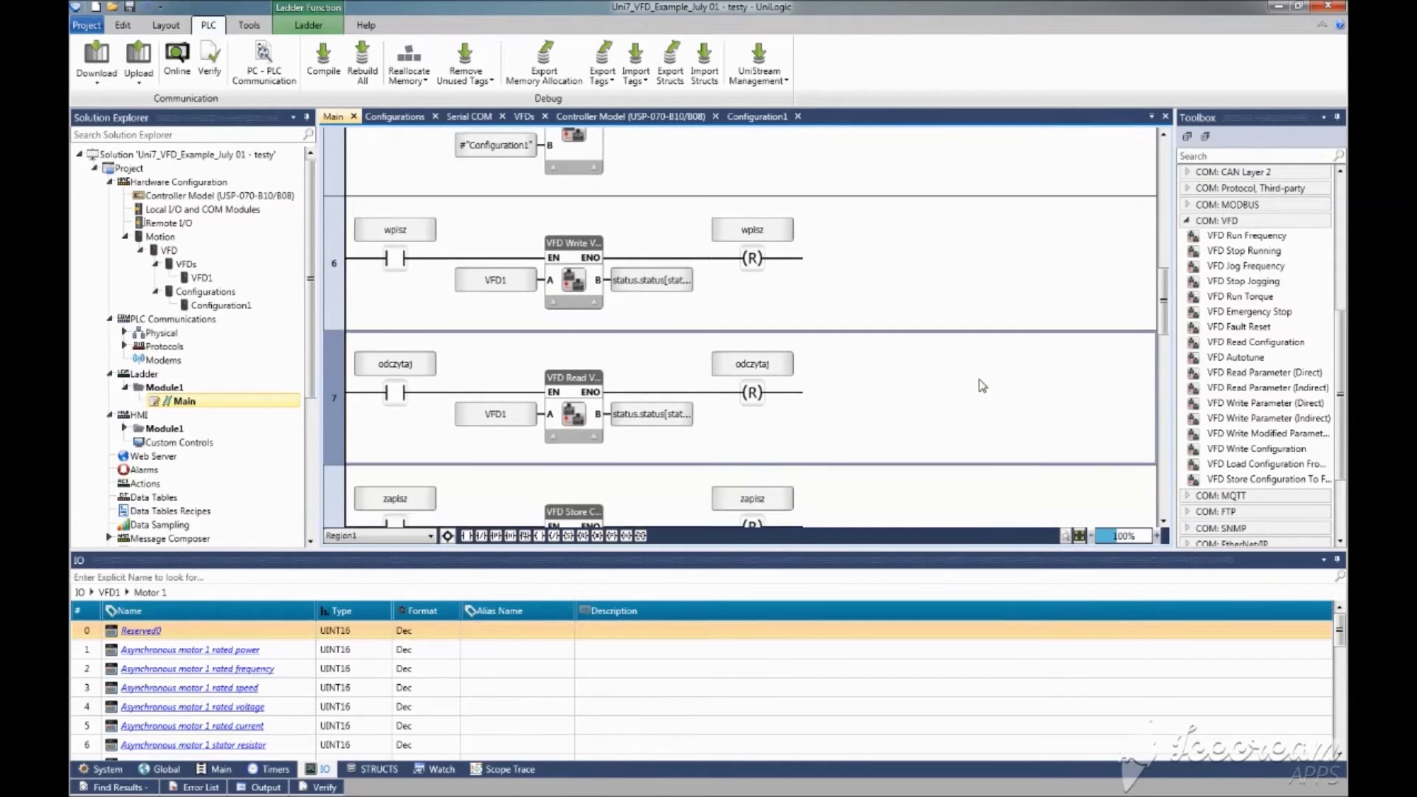
scroll(981, 385, down, 2)
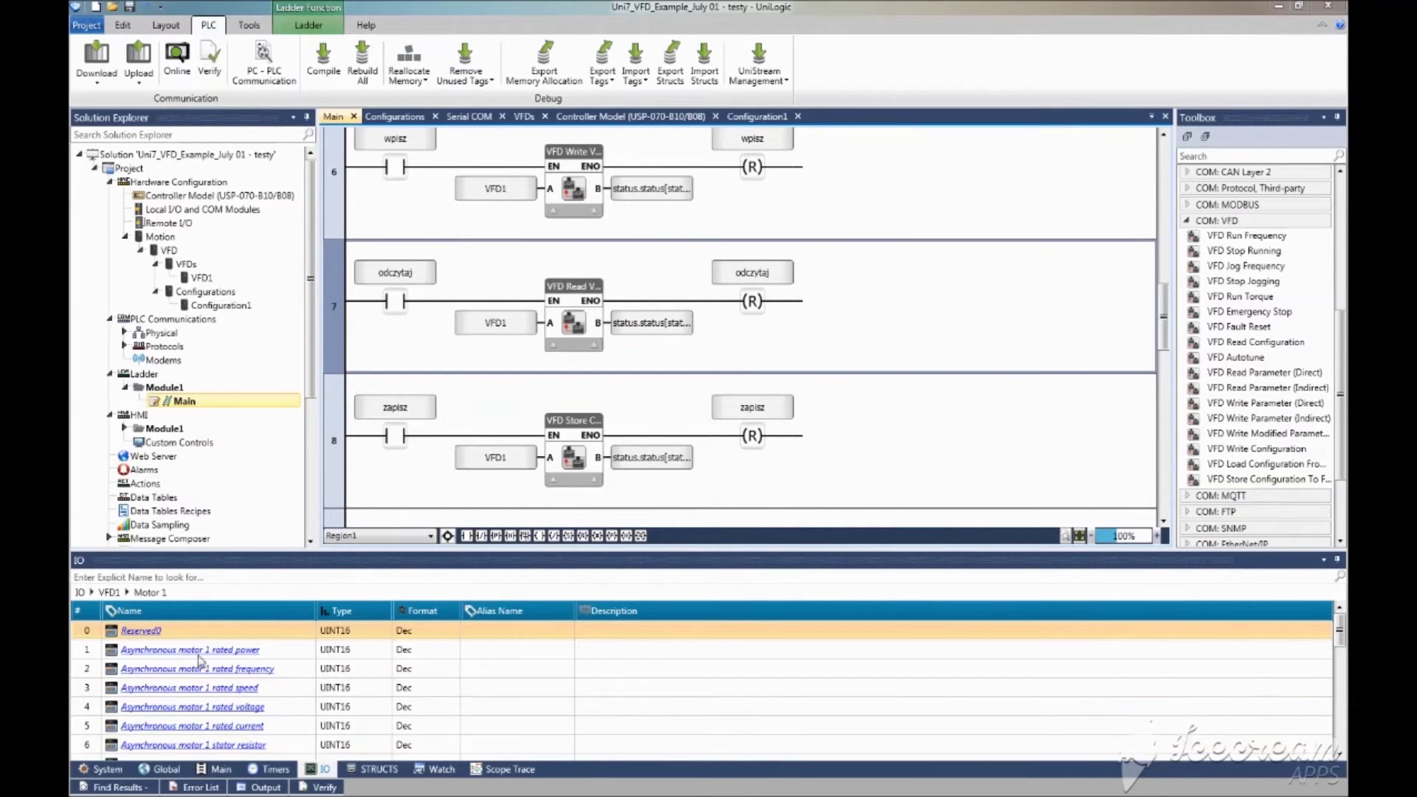
- Return the I/O tag list from VFD1's Motor 1 group to its top level
click(108, 592)
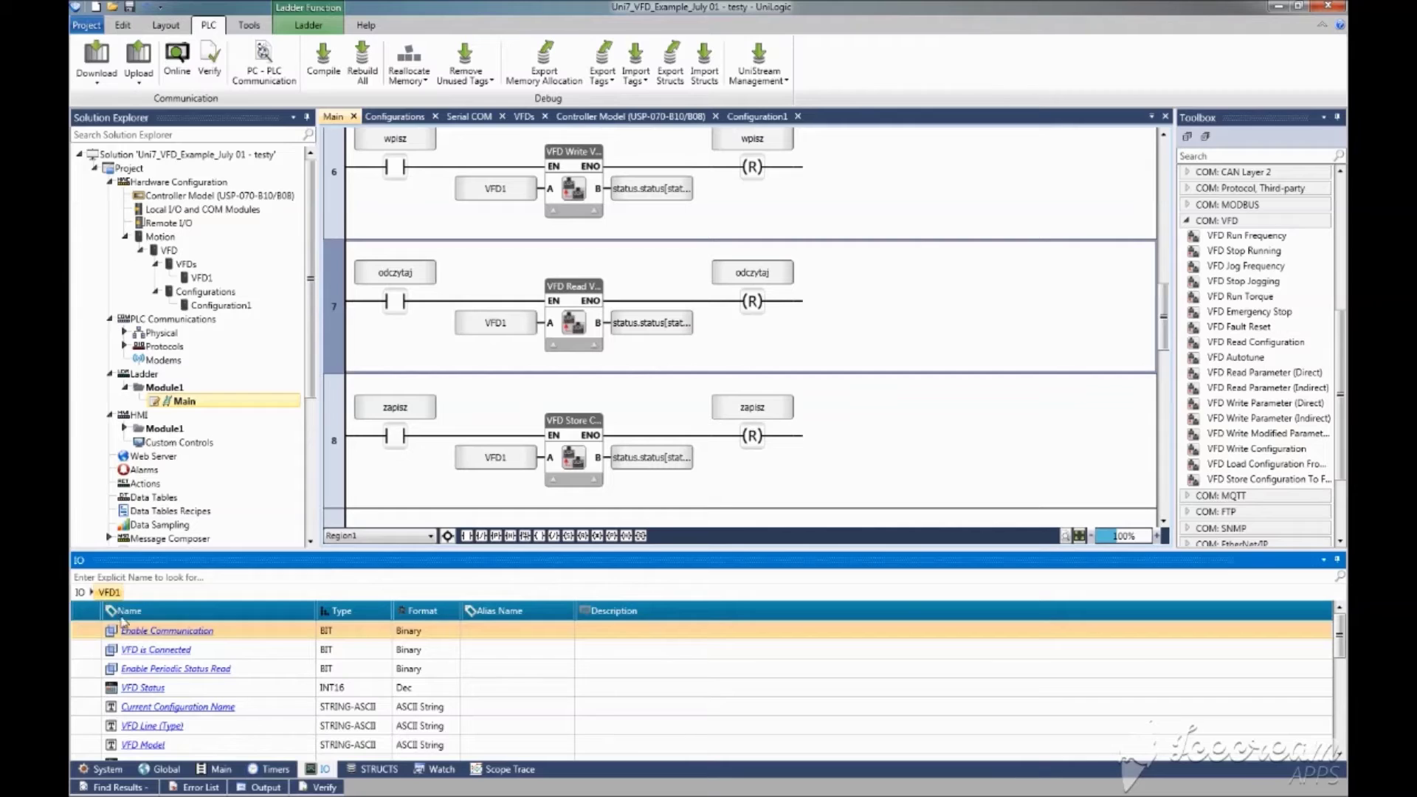
click(79, 593)
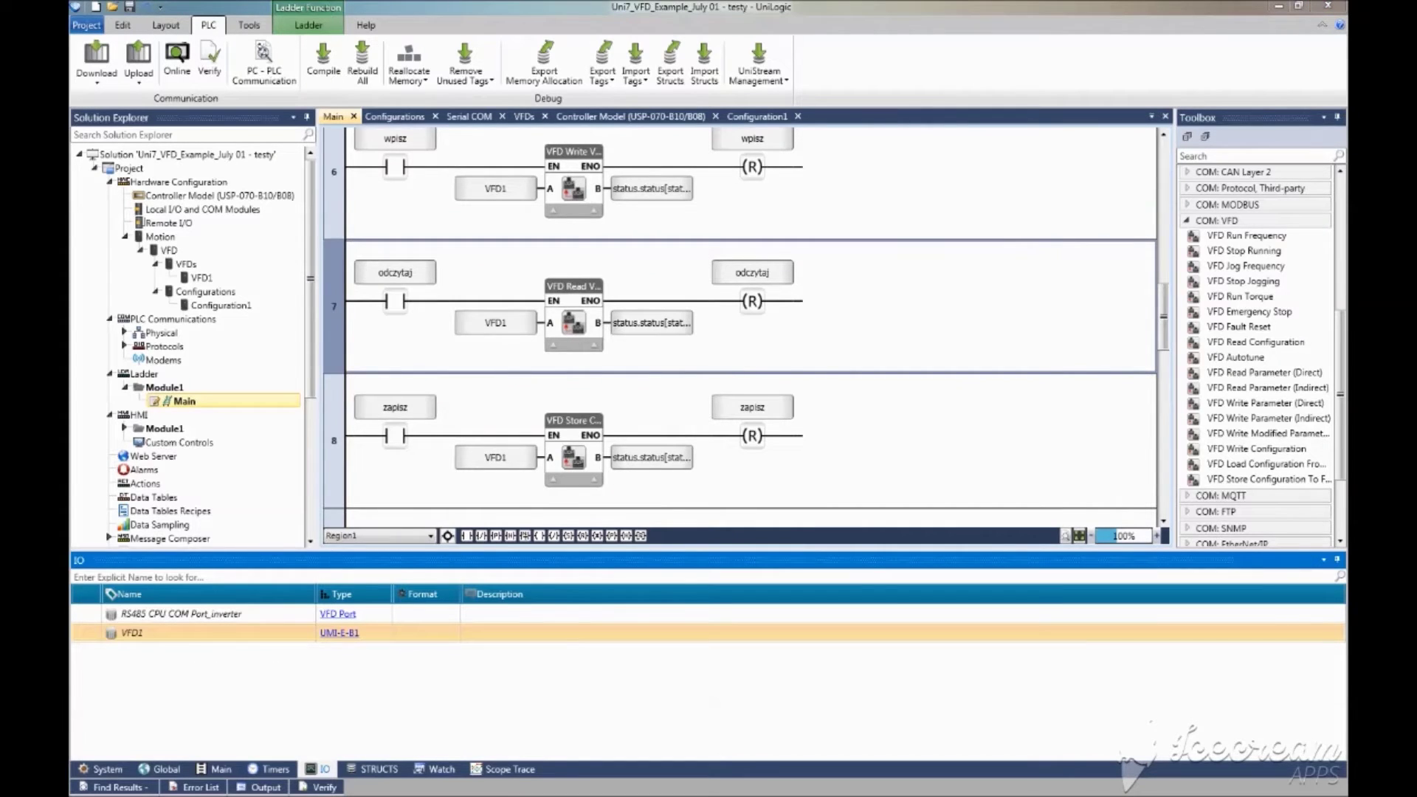
scroll(965, 410, down, 6)
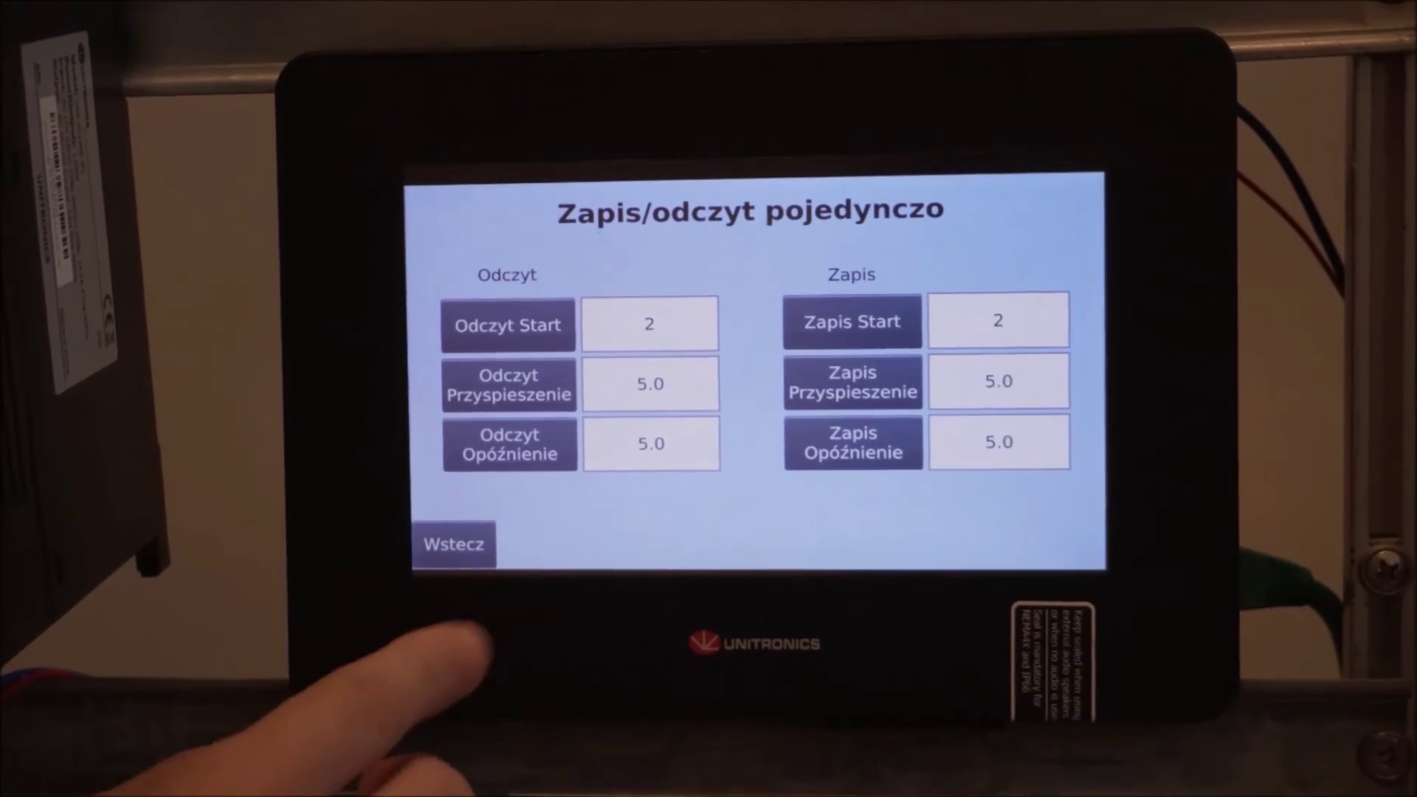
click(472, 373)
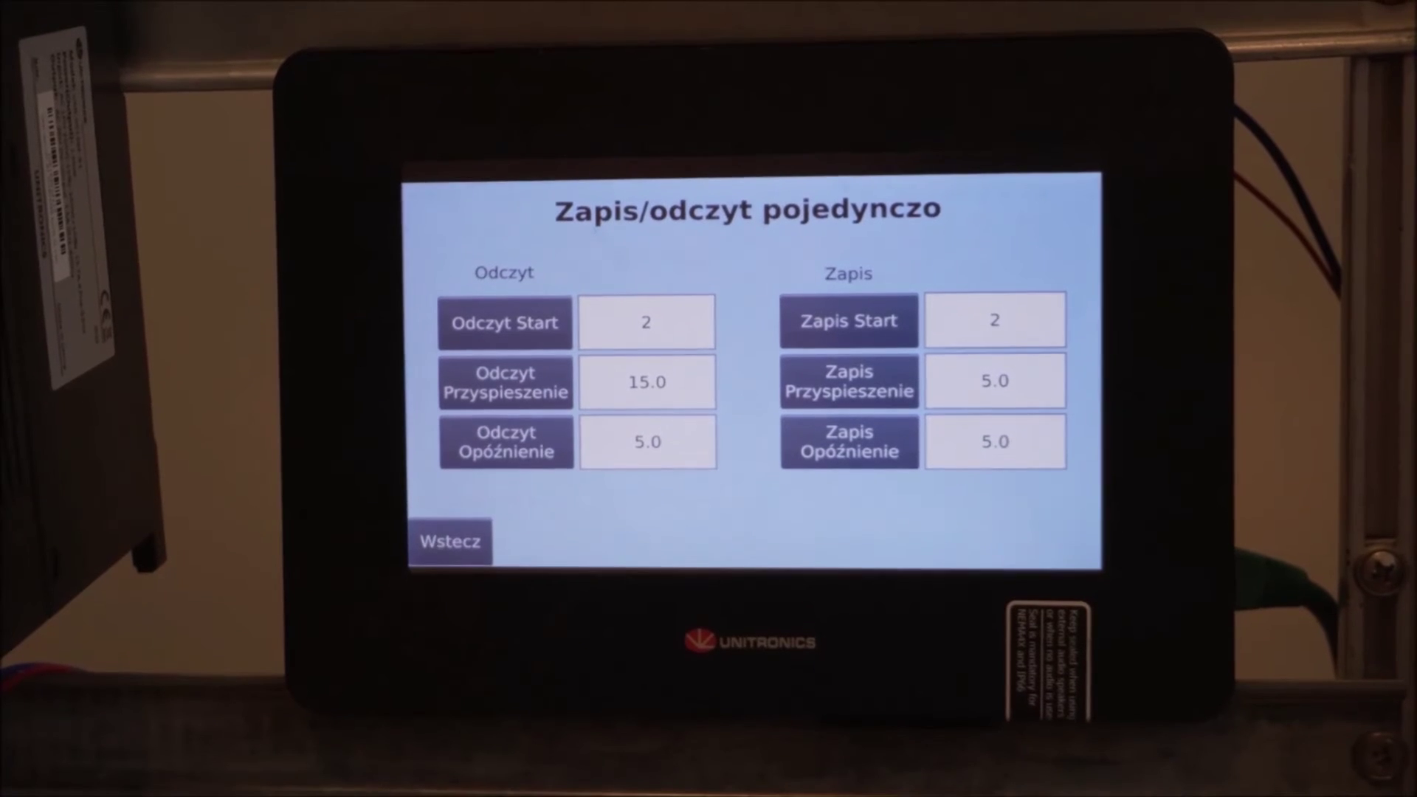
click(510, 447)
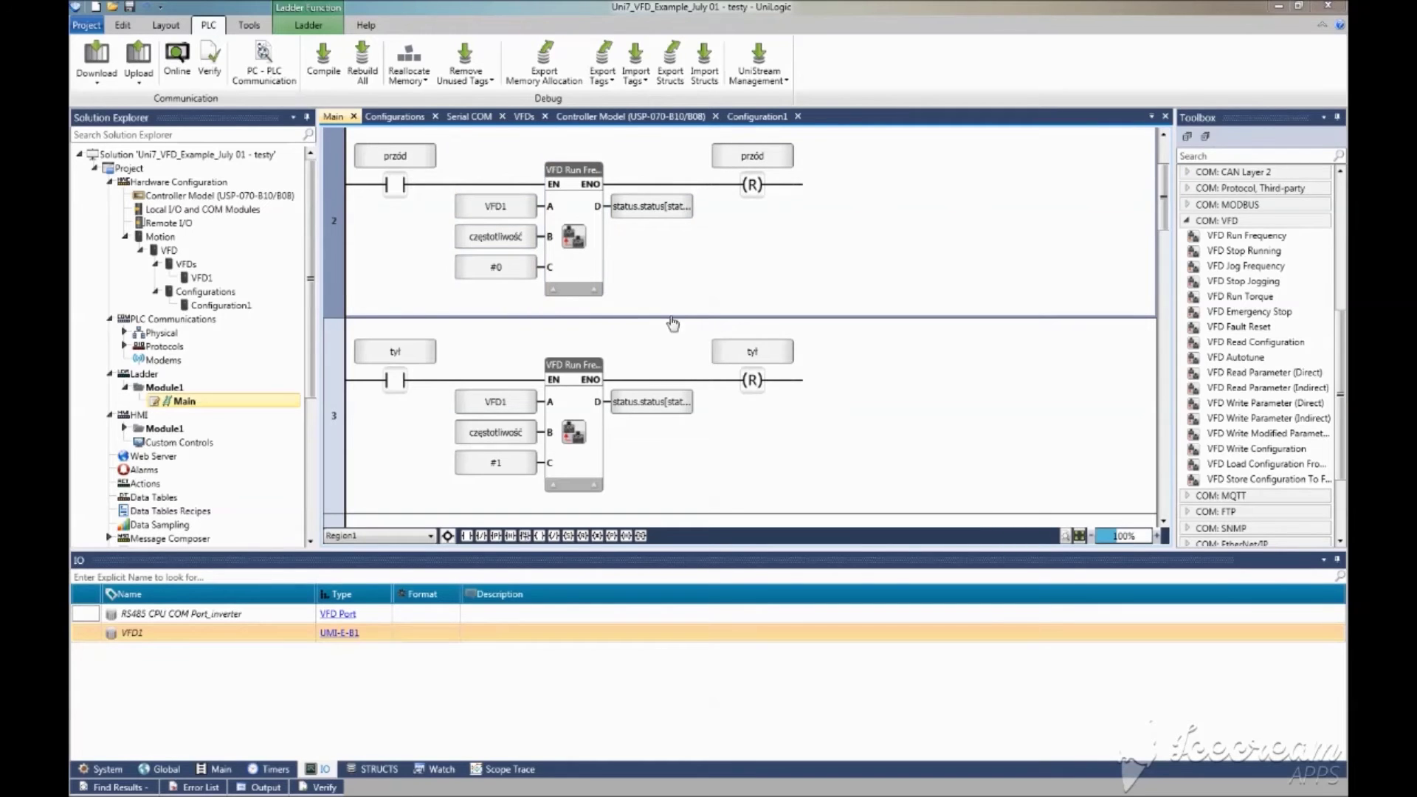
- Review the Main ladder rungs that run VFD1 forward and in reverse at the set frequency and stop it
scroll(874, 395, down, 3)
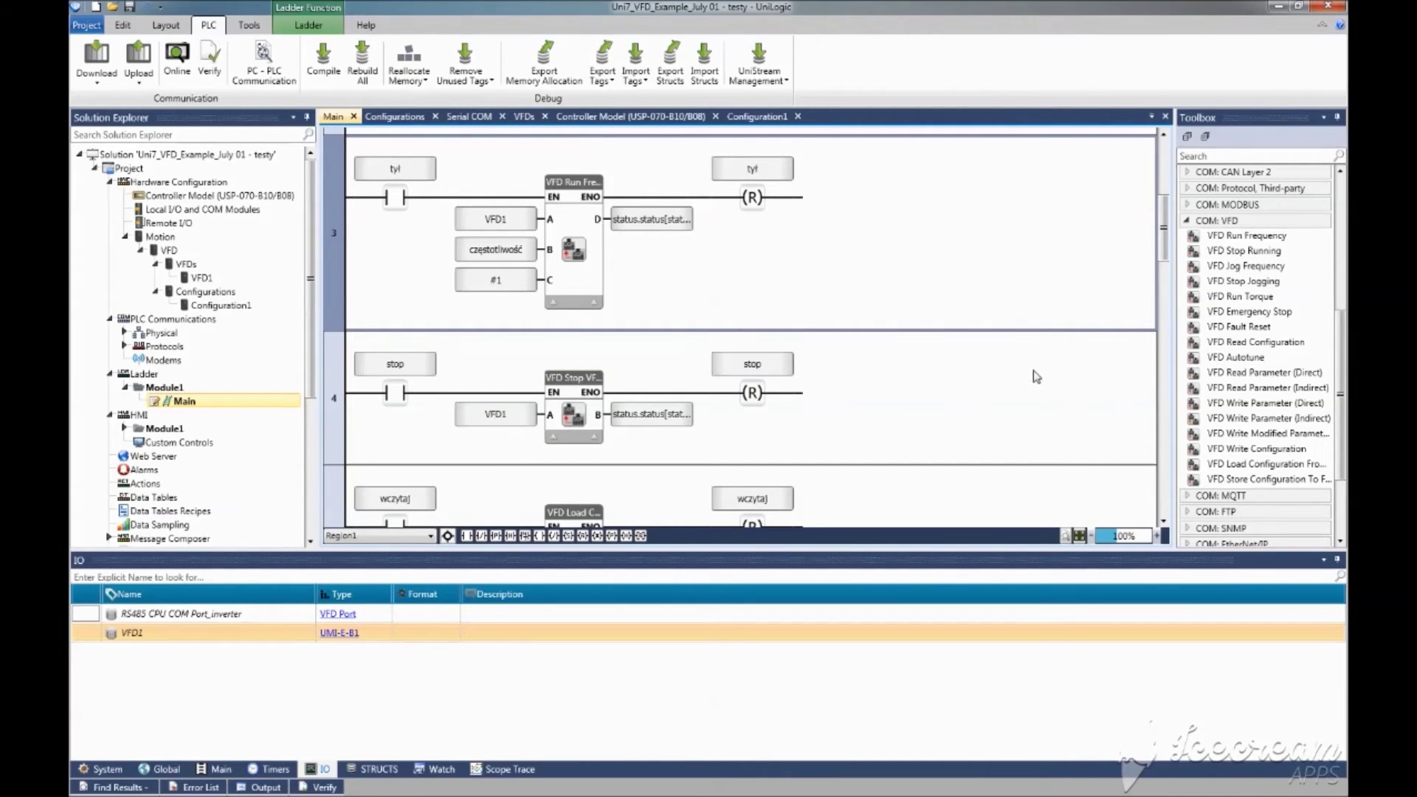
scroll(850, 421, up, 3)
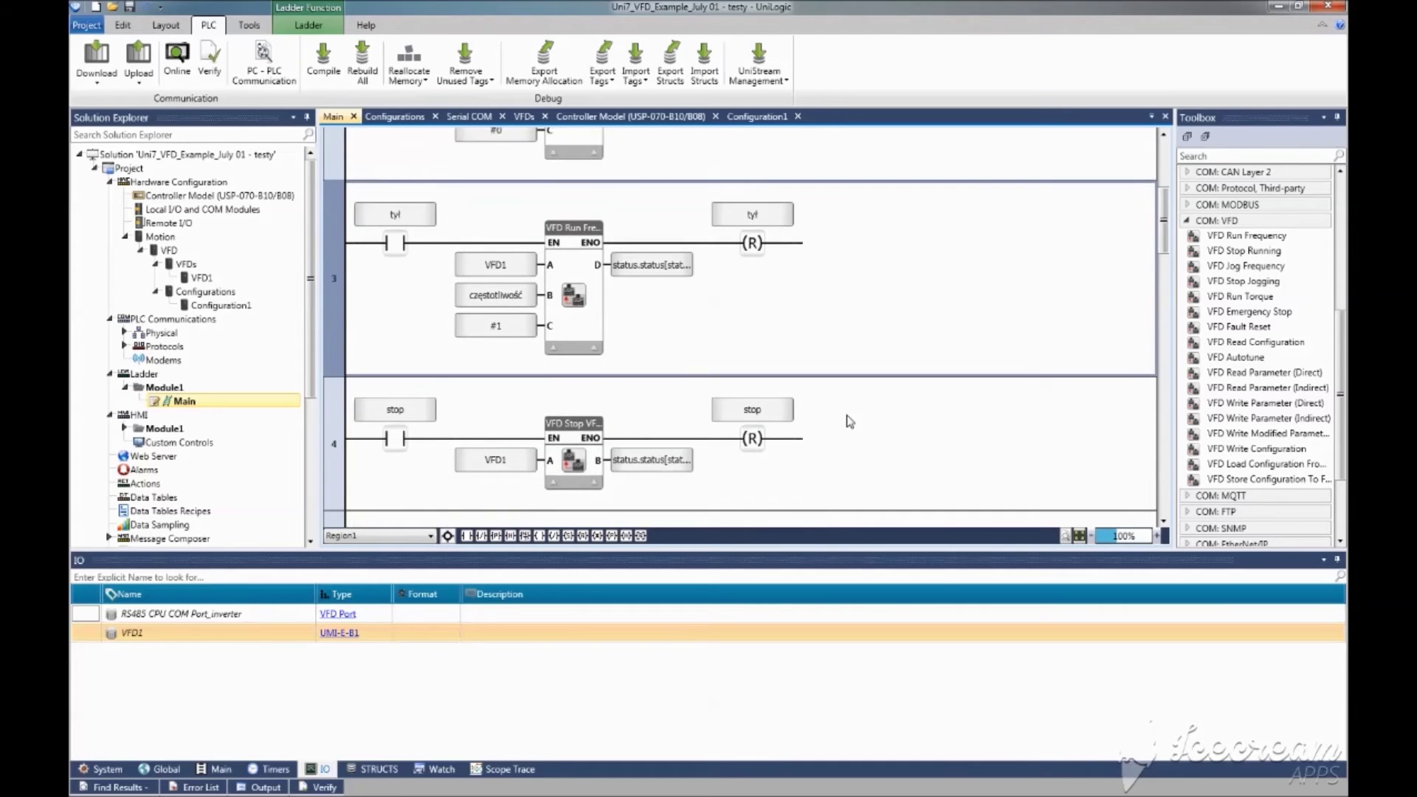